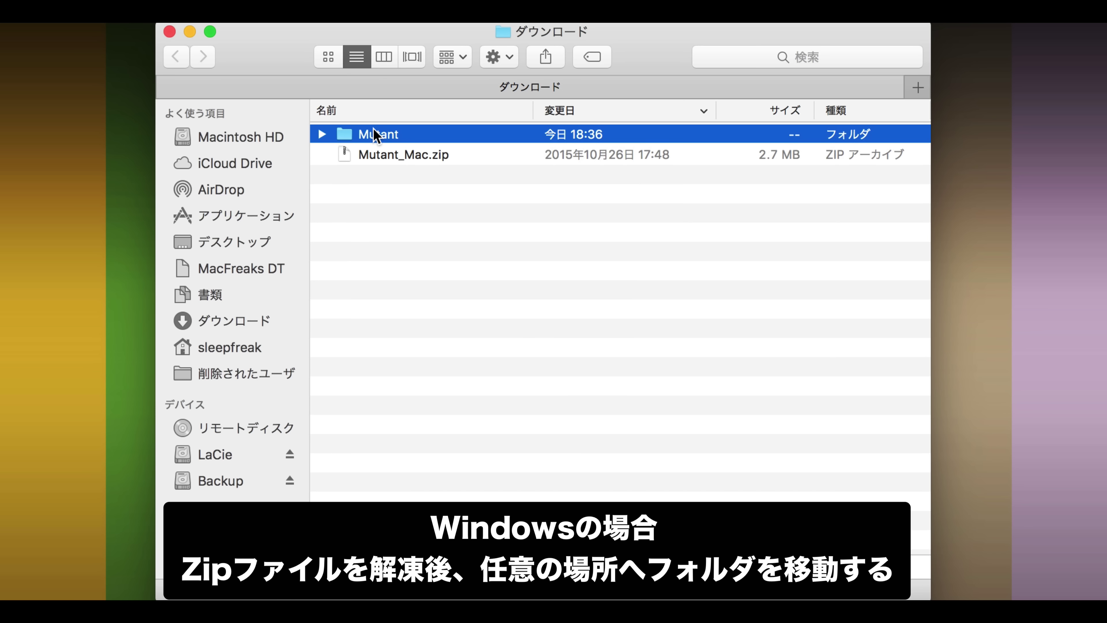
Move the Mutant folder from Downloads into the Applications folder and open it there.
{"action": "left_click_drag", "start_coordinate": [374, 134], "coordinate": [300, 226]}
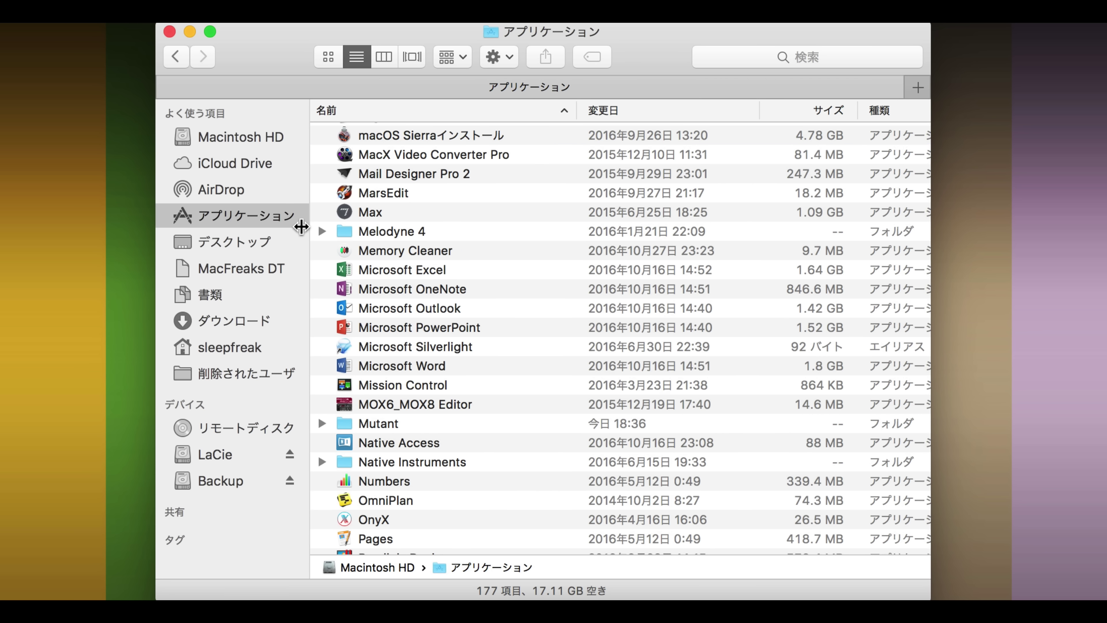
{"action": "double_click", "coordinate": [416, 424]}
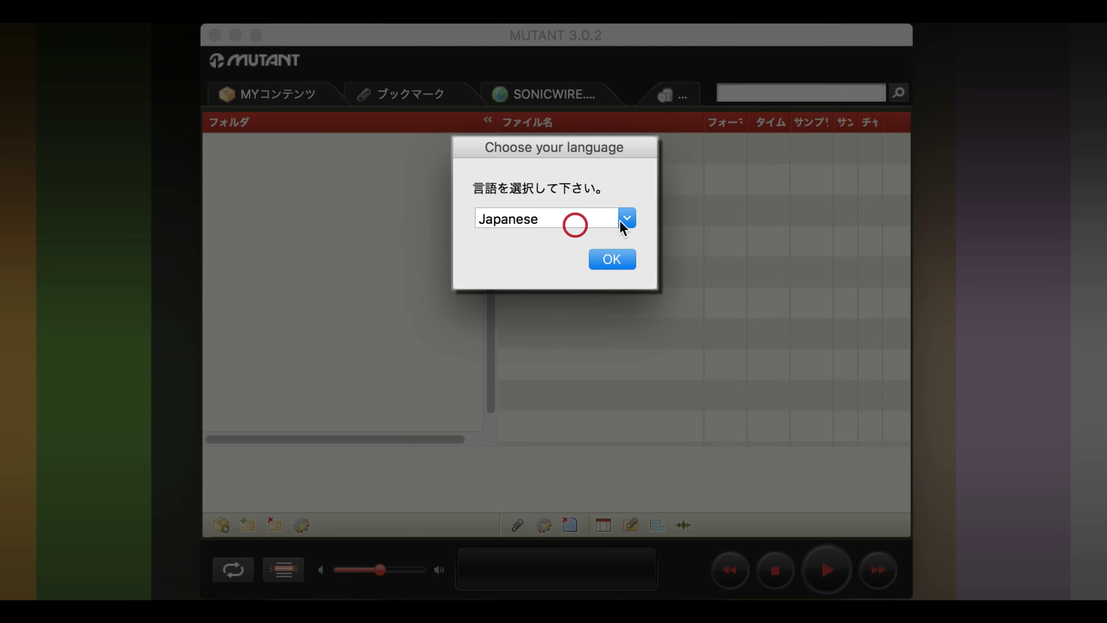
Set the language to Japanese and choose the Mutant folder as the content location.
{"action": "left_click", "coordinate": [623, 220]}
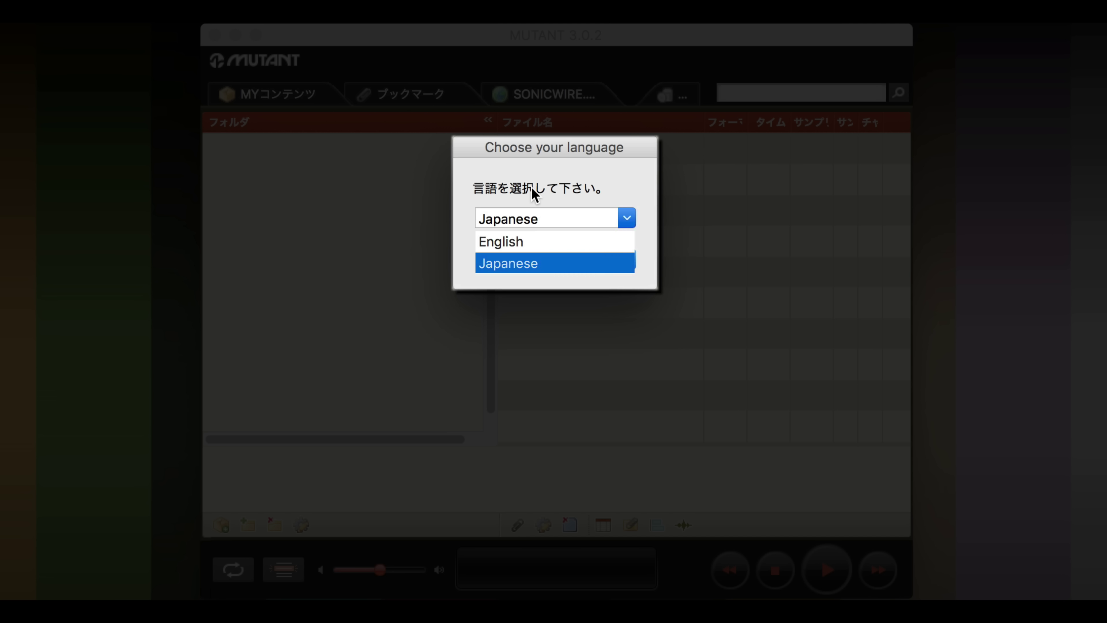
{"action": "left_click", "coordinate": [573, 188]}
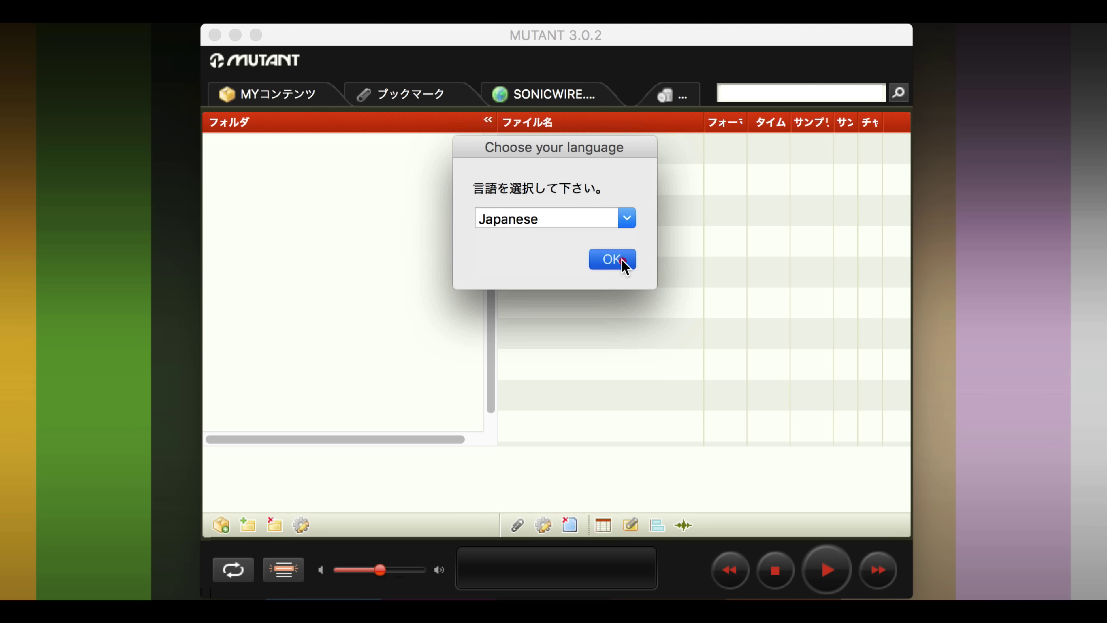
{"action": "left_click", "coordinate": [612, 259]}
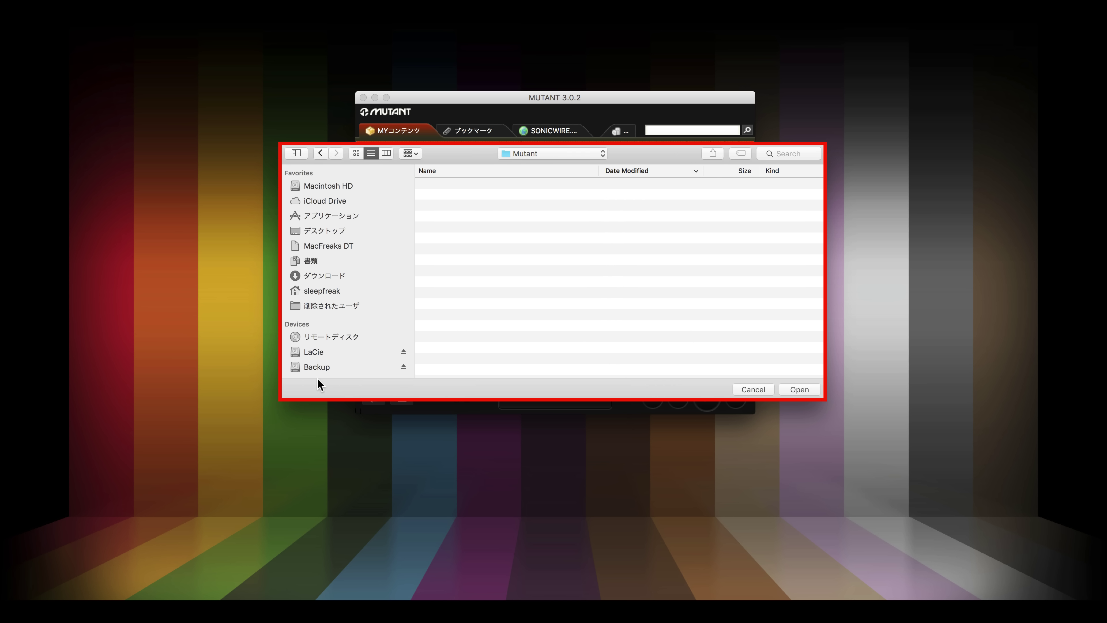
{"action": "left_click_drag", "start_coordinate": [636, 151], "coordinate": [631, 355]}
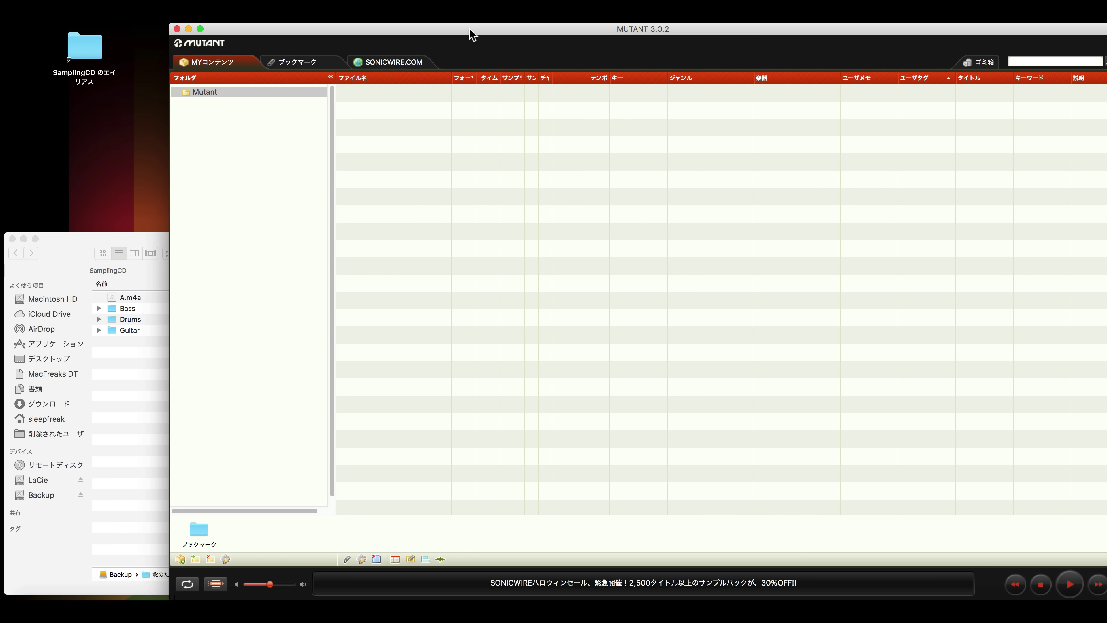
Add Bass1.wav, Bass2.wav and Bass3.wav from SamplingCD's Bass folder to the Mutant content folder and check the Mutant folder on disk.
{"action": "left_click", "coordinate": [88, 240]}
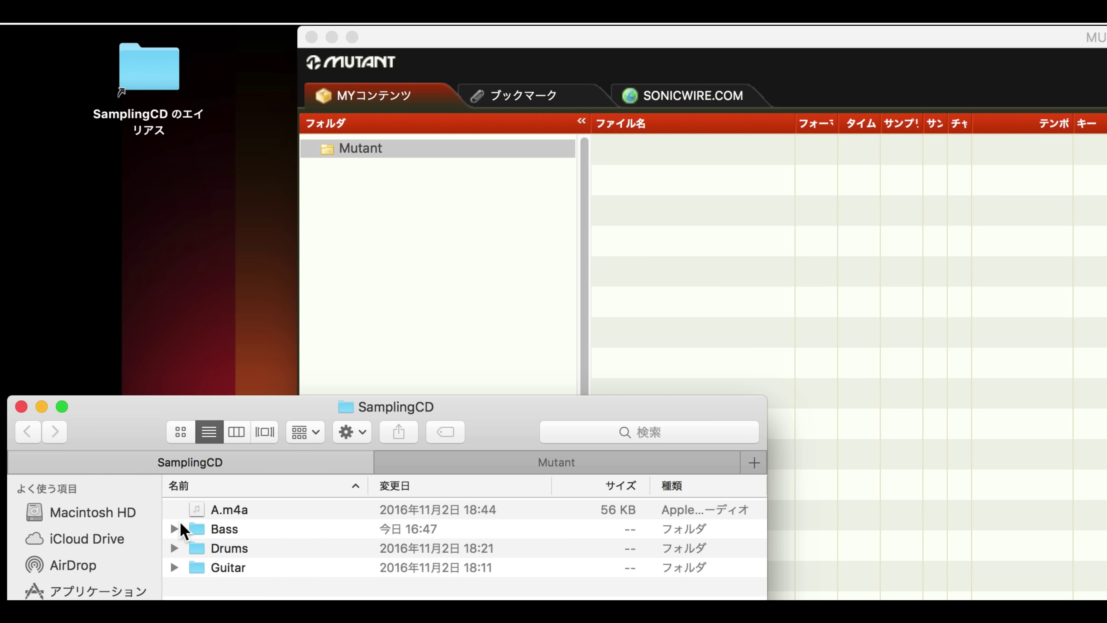
{"action": "left_click", "coordinate": [99, 308]}
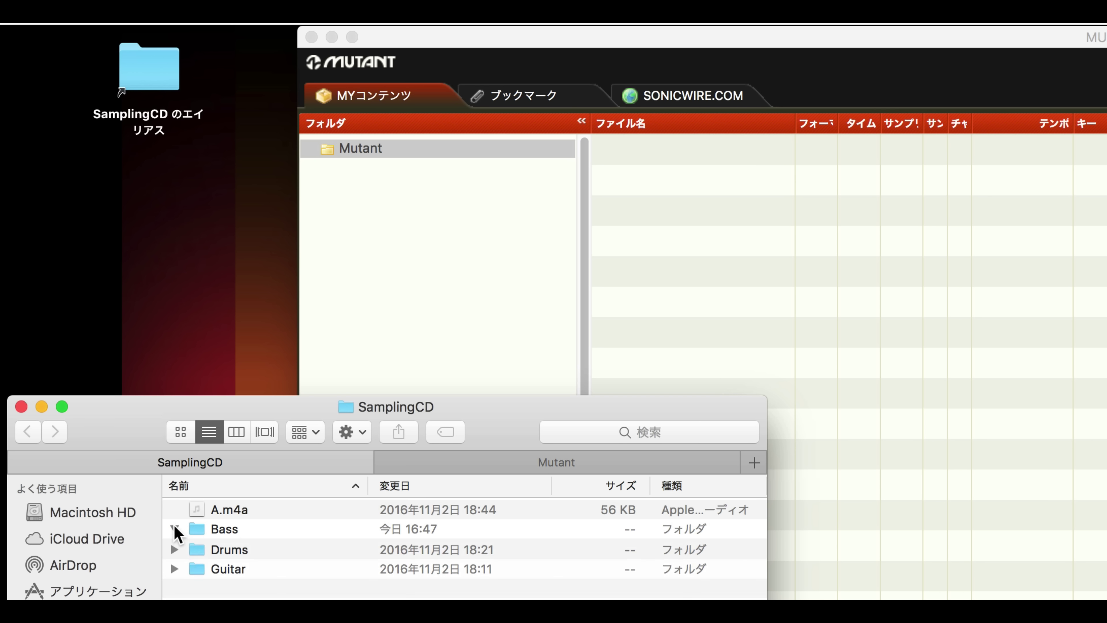
{"action": "left_click", "coordinate": [272, 550]}
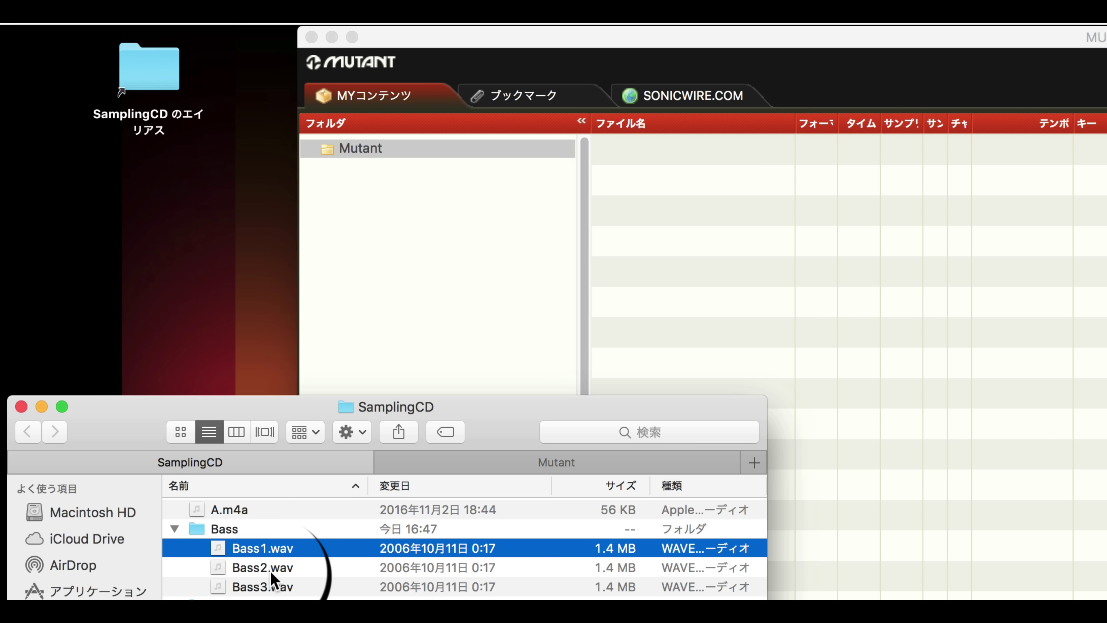
{"action": "left_click", "coordinate": [274, 587], "text": "shift"}
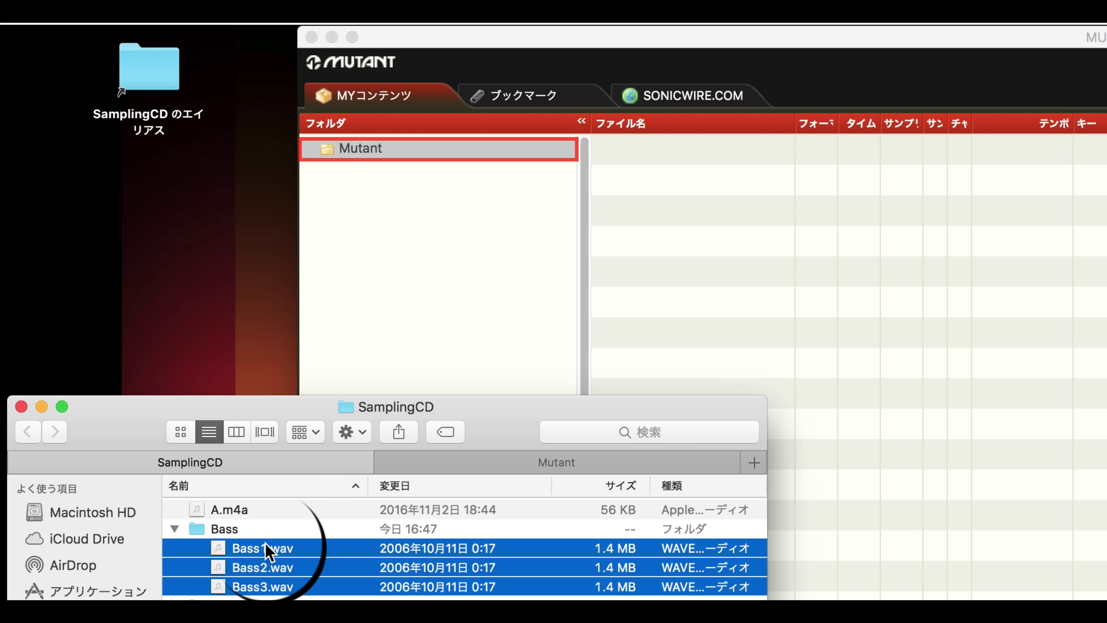
{"action": "left_click_drag", "start_coordinate": [266, 547], "coordinate": [348, 150]}
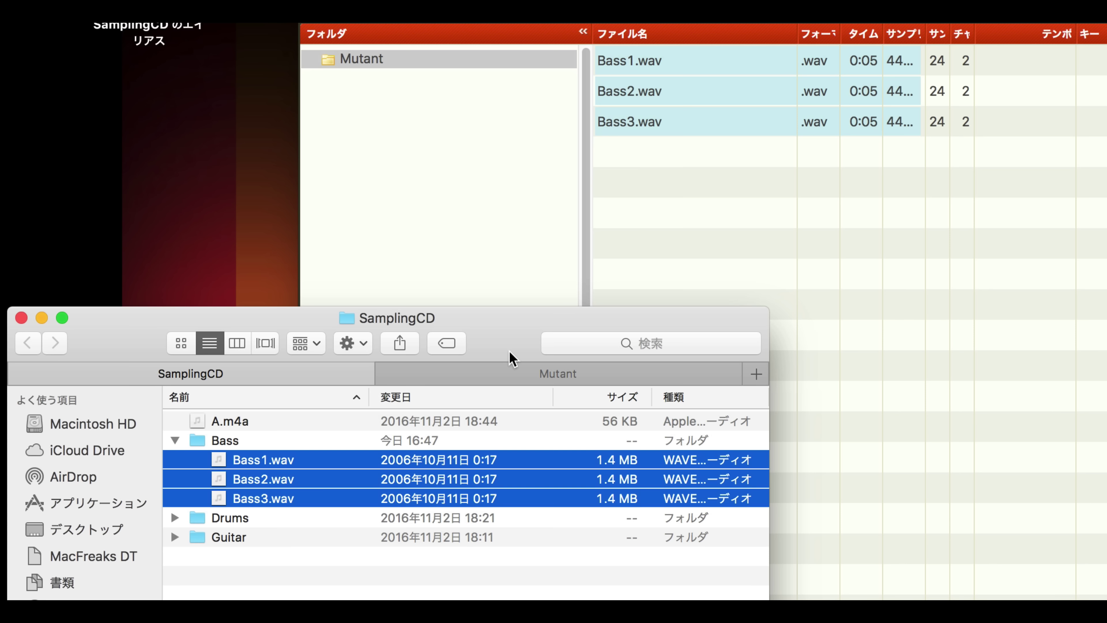
{"action": "left_click", "coordinate": [502, 462]}
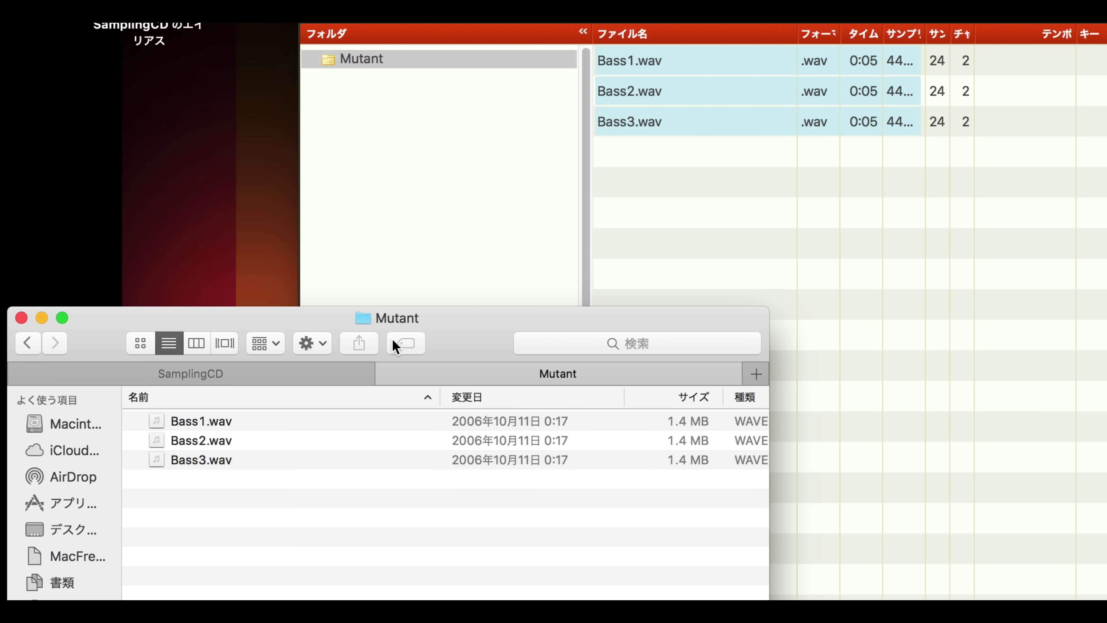
{"action": "left_click", "coordinate": [268, 377]}
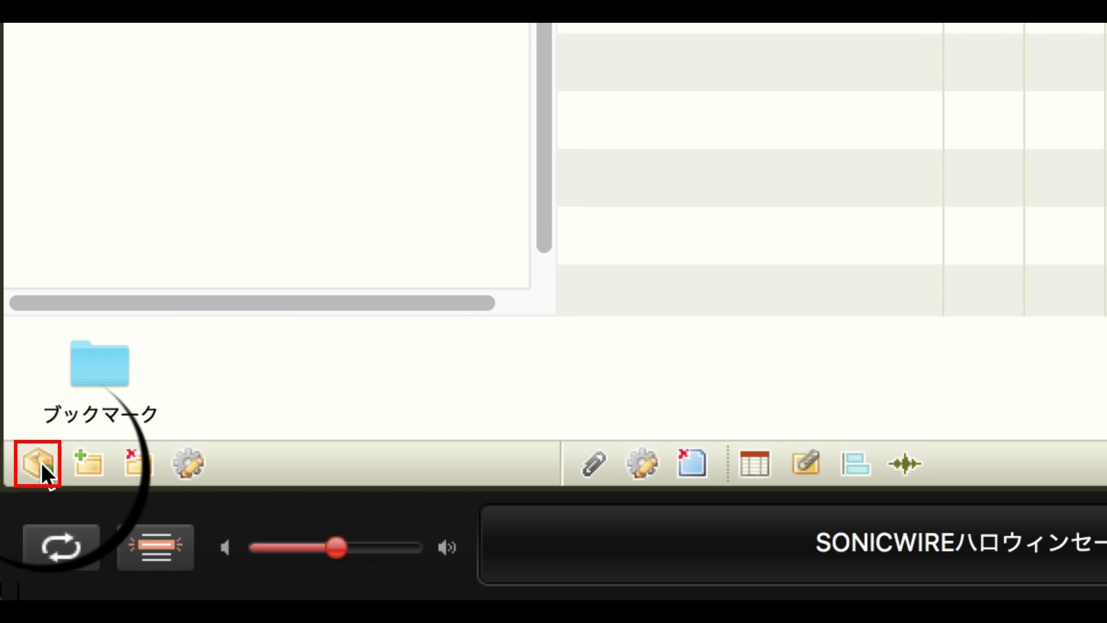
Add the SamplingCD alias folder on the desktop to the contents and browse its Bass, Drums and Guitar subfolders.
{"action": "left_click", "coordinate": [39, 462]}
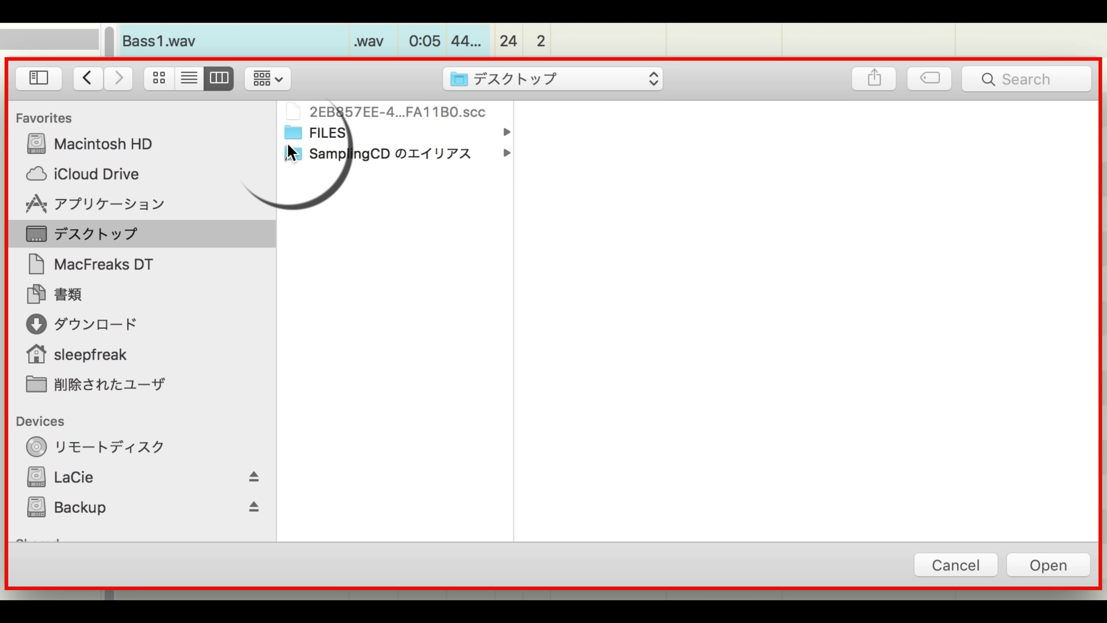
{"action": "left_click", "coordinate": [449, 155]}
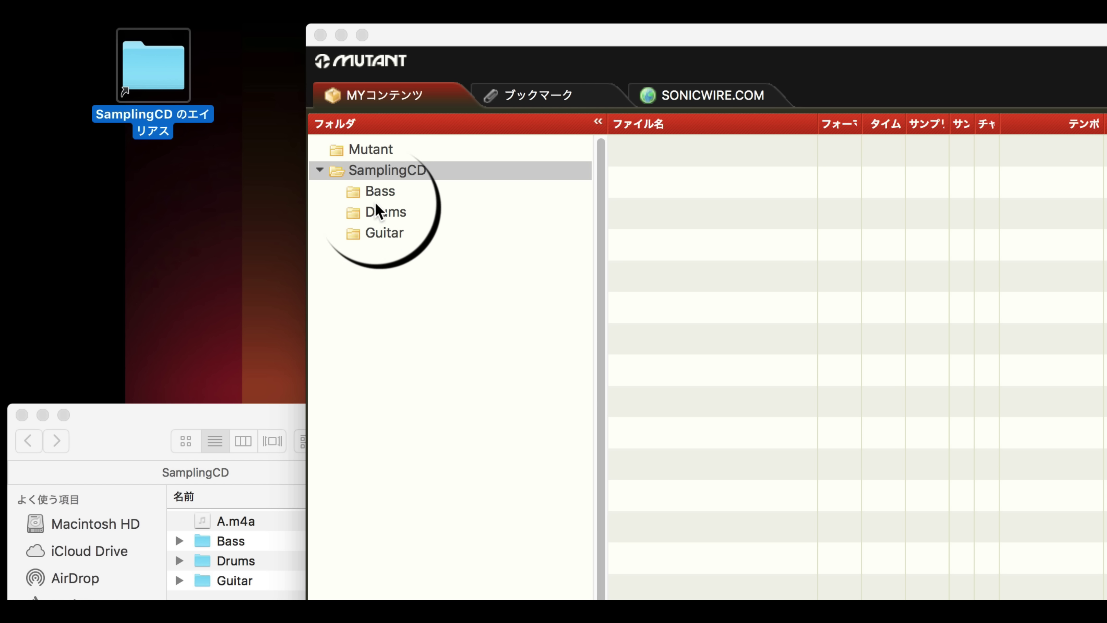
{"action": "left_click", "coordinate": [378, 215]}
{"action": "left_click", "coordinate": [378, 194]}
{"action": "left_click", "coordinate": [381, 234]}
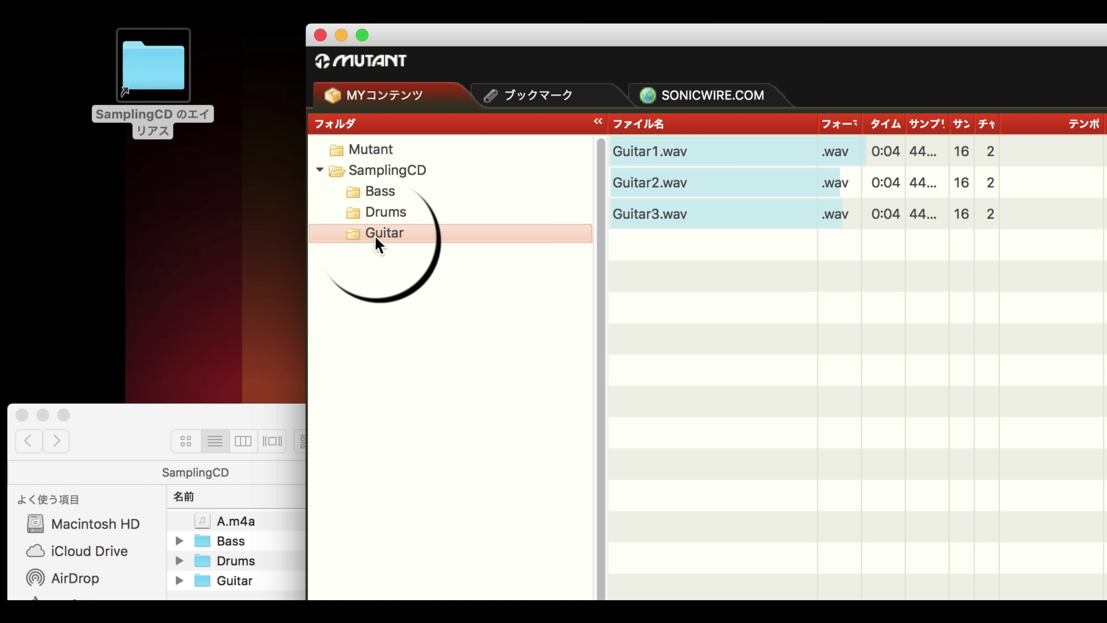
{"action": "left_click", "coordinate": [383, 211]}
{"action": "left_click", "coordinate": [379, 192]}
Check in Finder which files the Mutant folder on disk holds, and look through SamplingCD and its subfolders in the content list.
{"action": "left_click", "coordinate": [288, 418]}
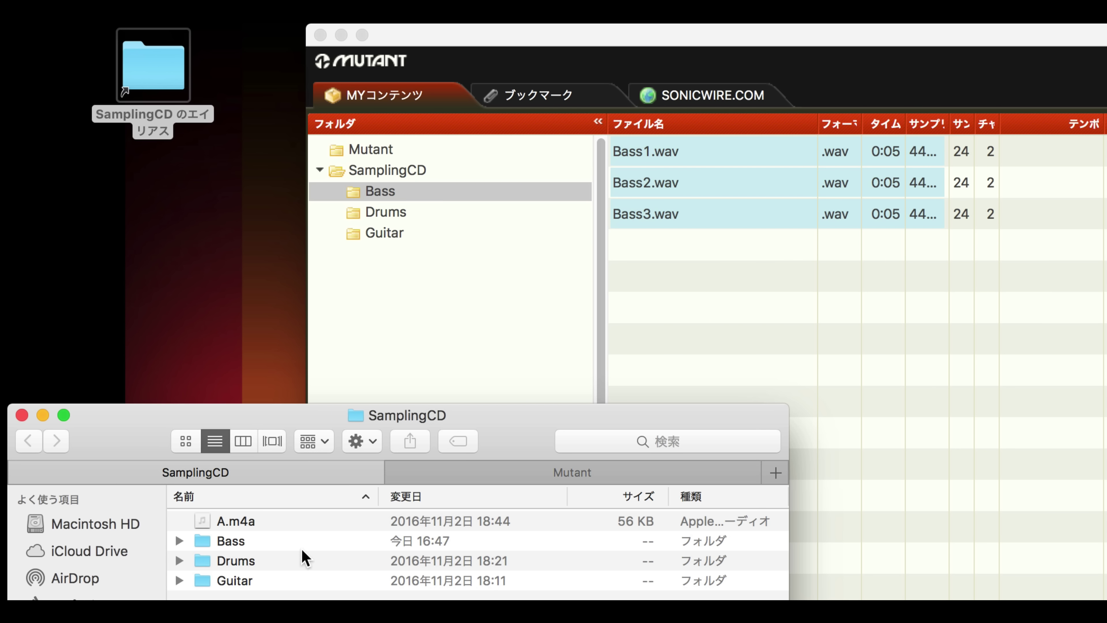
{"action": "left_click", "coordinate": [422, 329]}
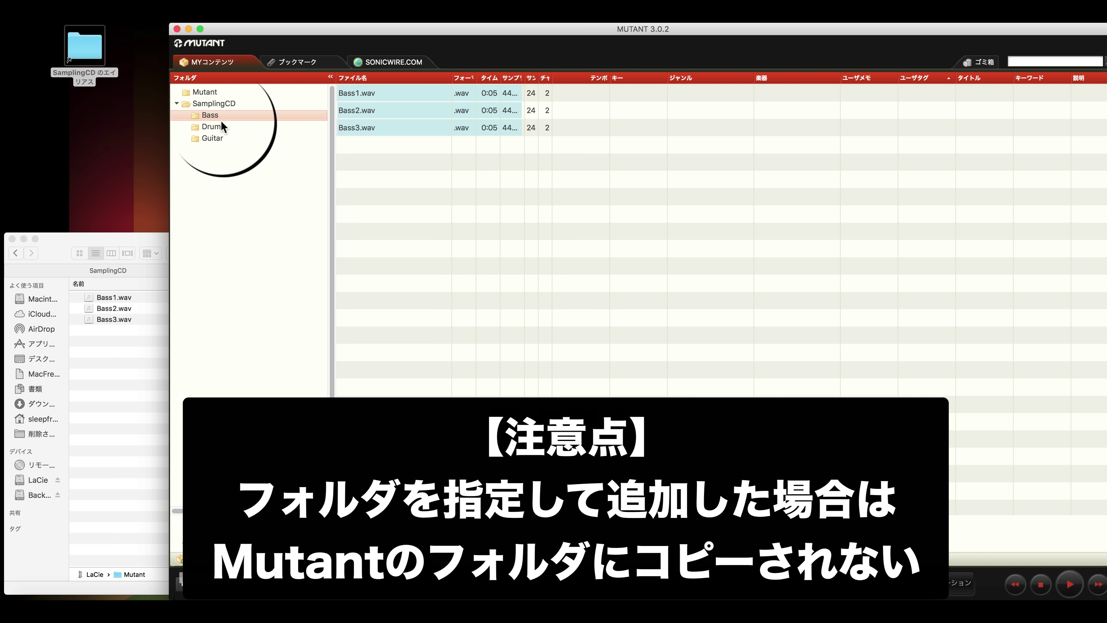
{"action": "left_click", "coordinate": [220, 127]}
{"action": "left_click", "coordinate": [220, 138]}
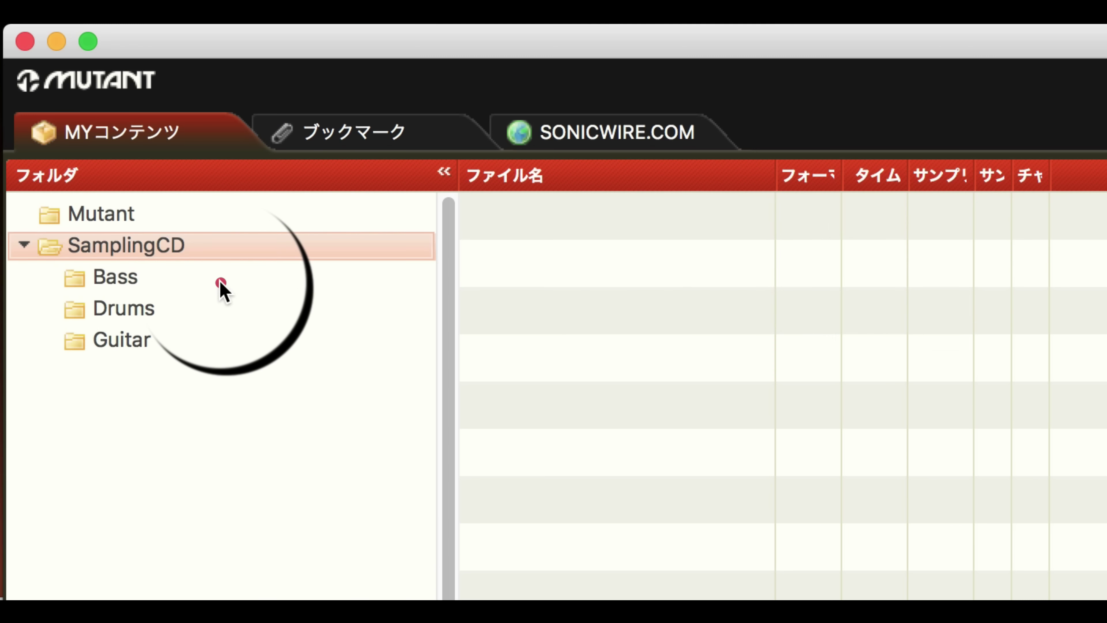
{"action": "left_click", "coordinate": [220, 279]}
{"action": "left_click", "coordinate": [210, 343]}
{"action": "left_click", "coordinate": [218, 251]}
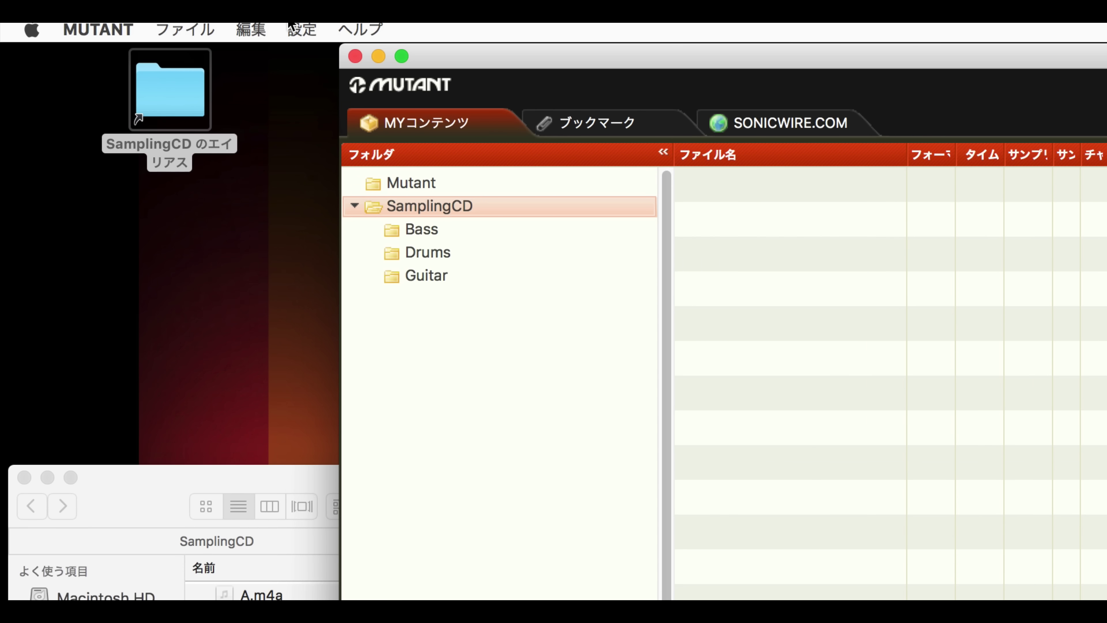
Add the .m4a extension to the display settings' supported file types and update the contents.
{"action": "left_click", "coordinate": [150, 16]}
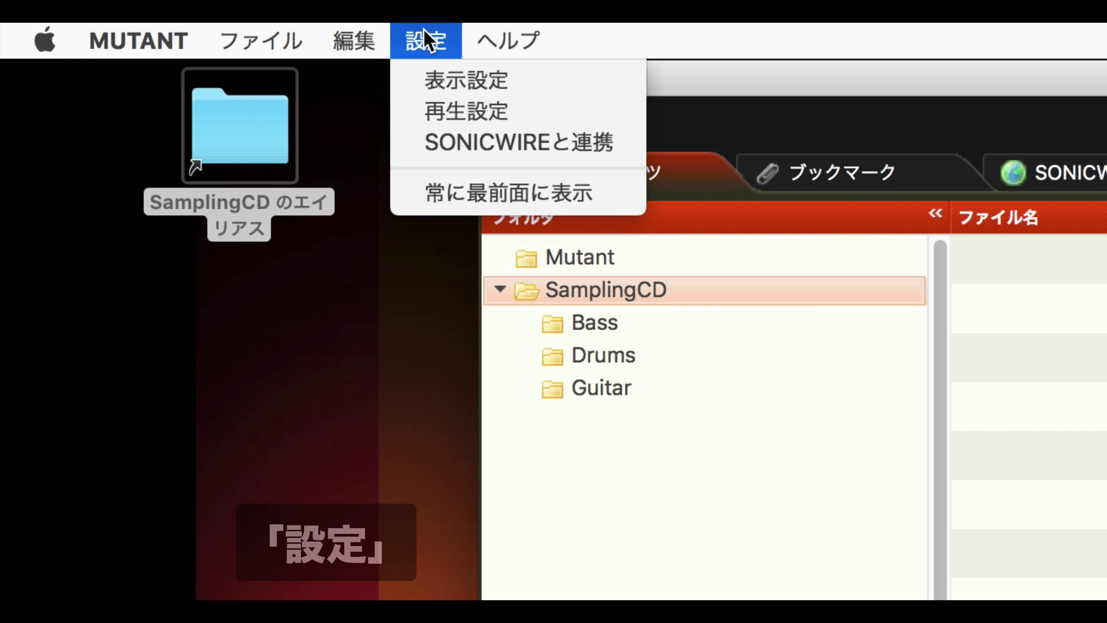
{"action": "left_click", "coordinate": [431, 79]}
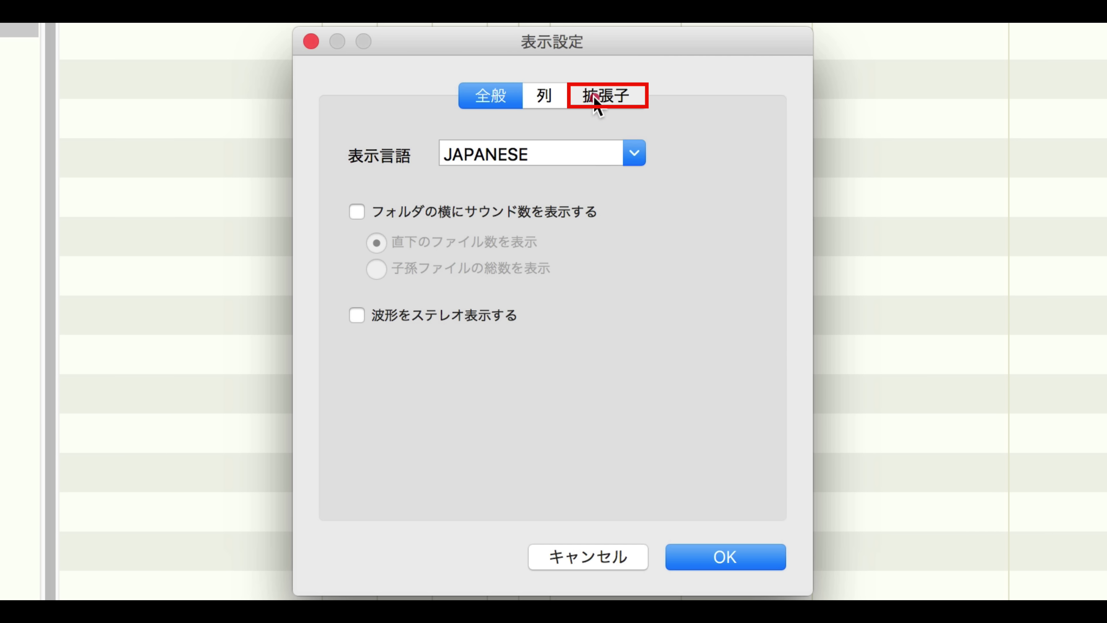
{"action": "left_click", "coordinate": [636, 101]}
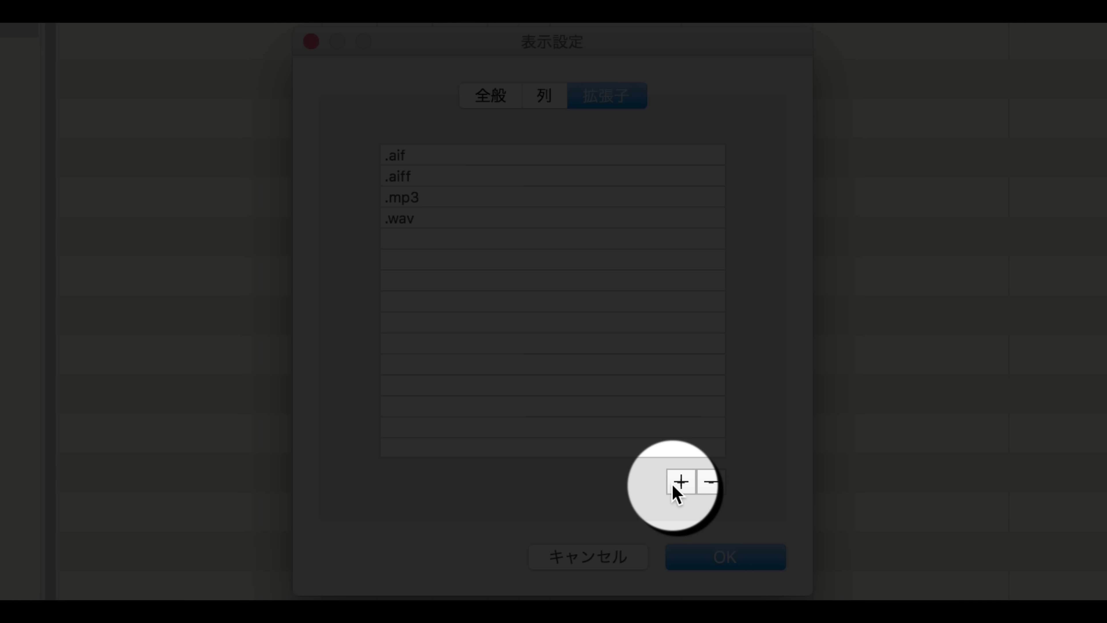
{"action": "left_click", "coordinate": [676, 482]}
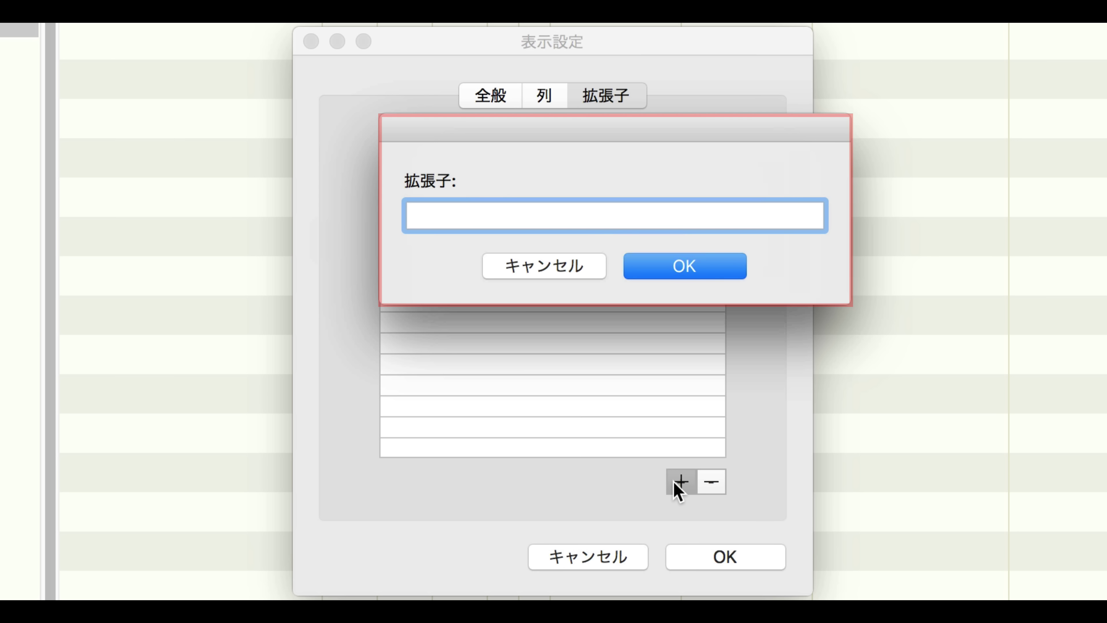
{"action": "type", "text": ".m4a"}
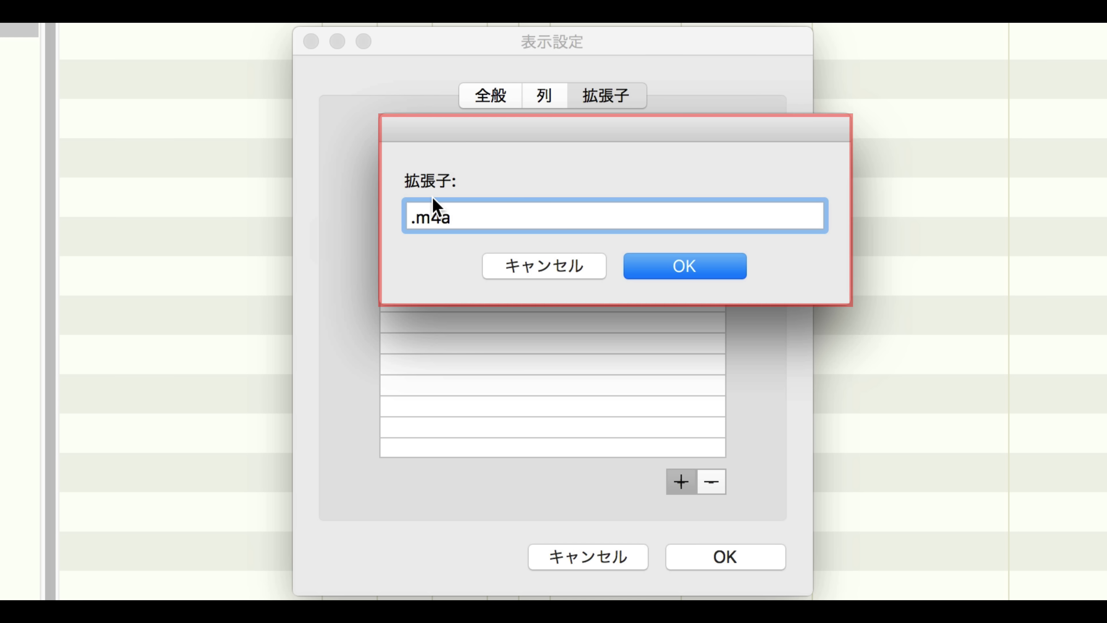
{"action": "left_click", "coordinate": [657, 266]}
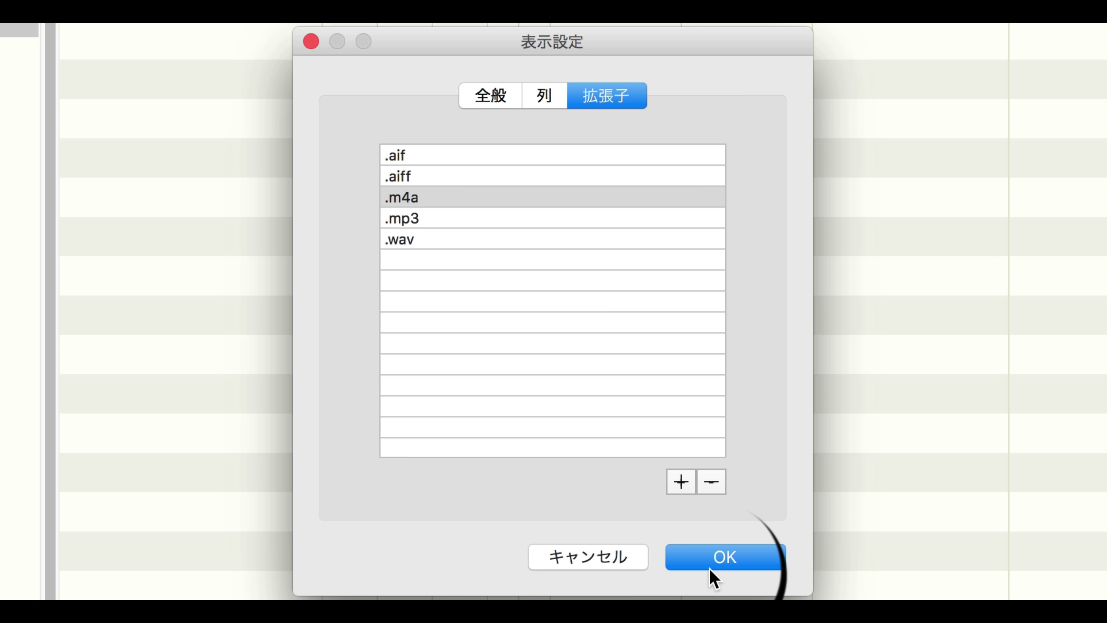
{"action": "left_click", "coordinate": [724, 562]}
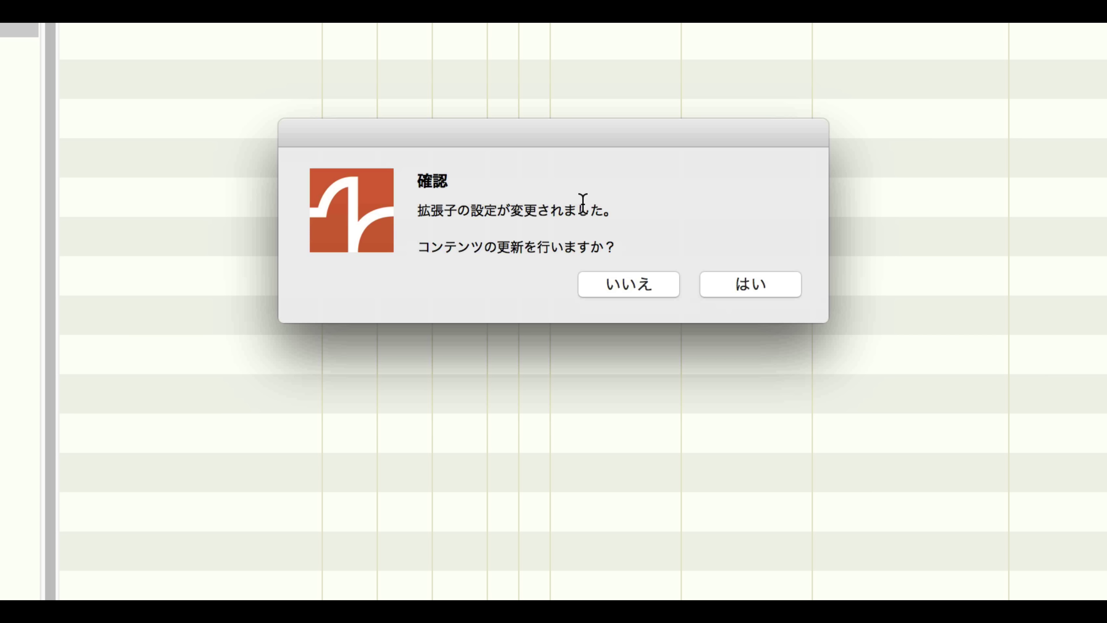
{"action": "left_click", "coordinate": [730, 283]}
{"action": "left_click", "coordinate": [732, 284]}
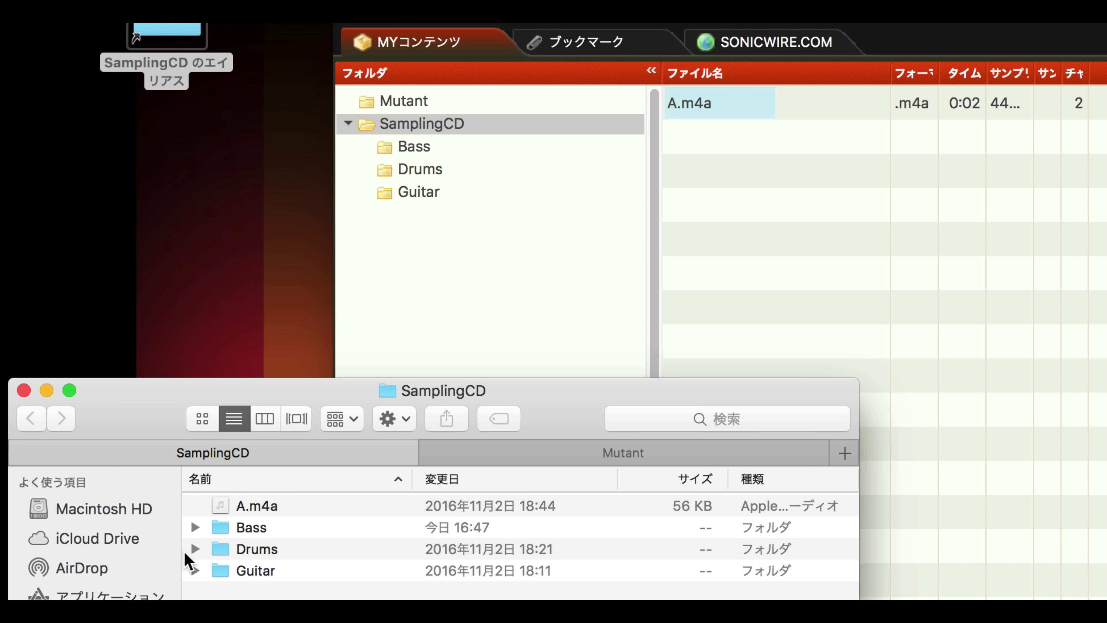
Play and pause Bass1.wav from SamplingCD's Bass folder, and raise the playback volume.
{"action": "left_click", "coordinate": [511, 146]}
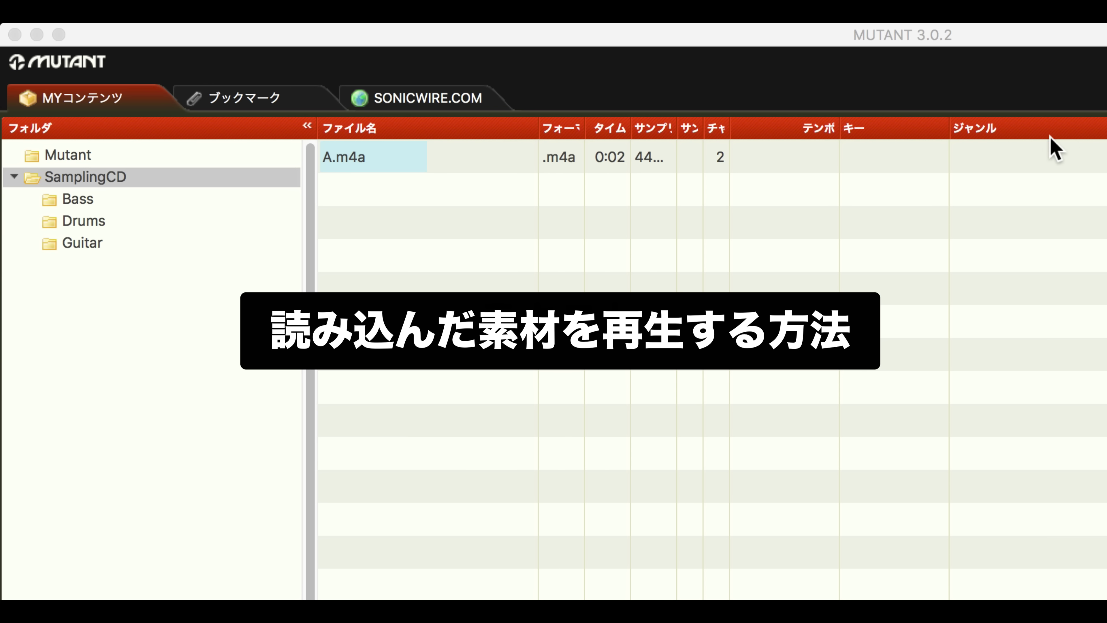
{"action": "left_click", "coordinate": [109, 175]}
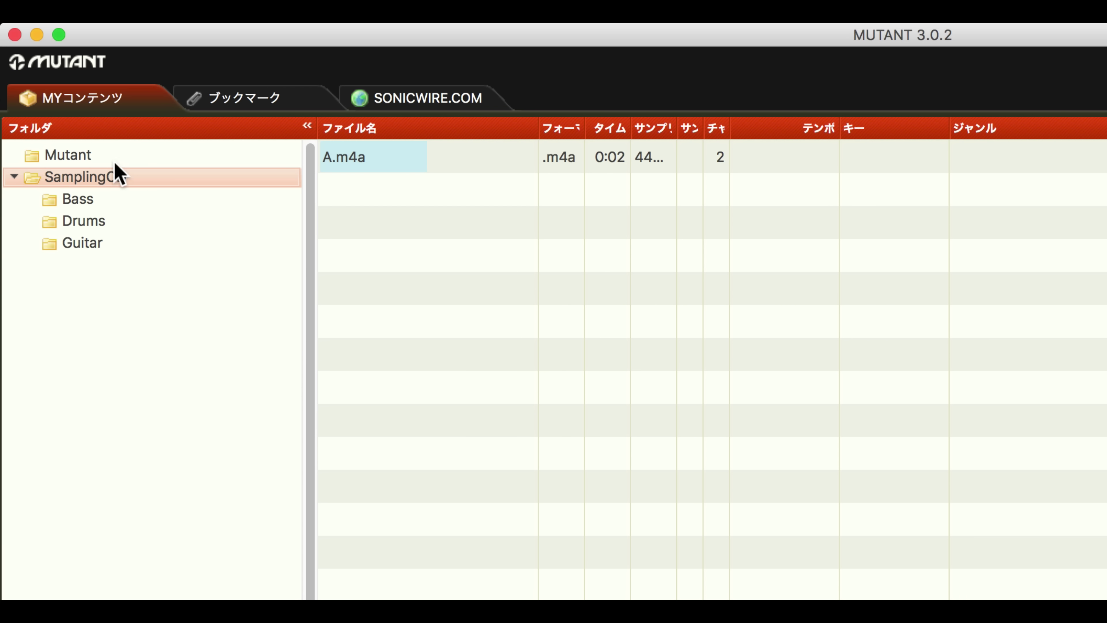
{"action": "left_click", "coordinate": [100, 199]}
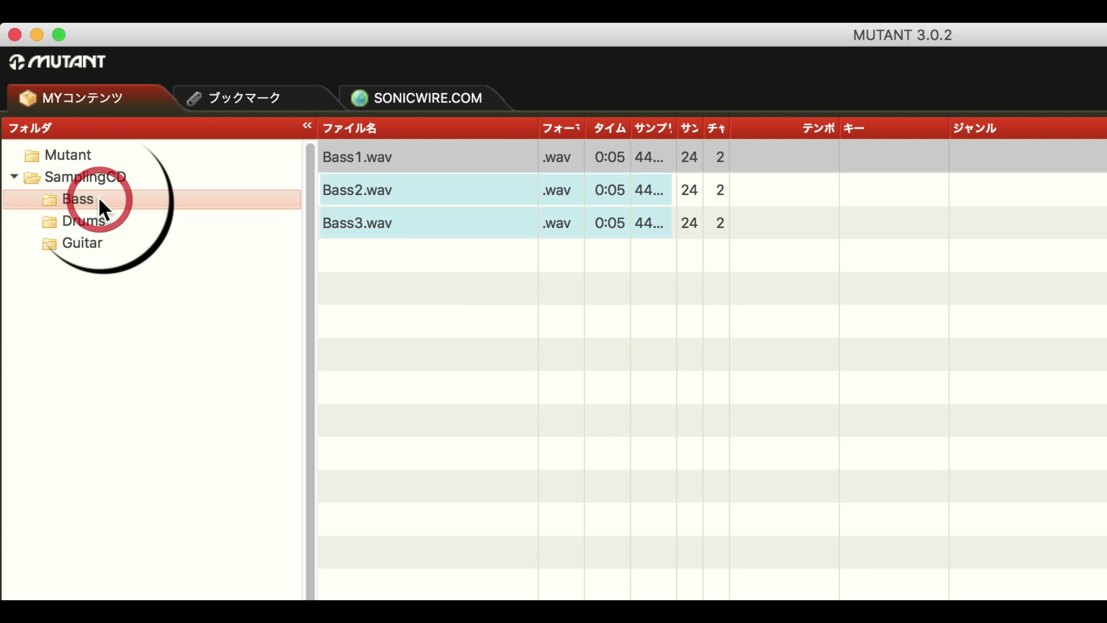
{"action": "left_click", "coordinate": [442, 158]}
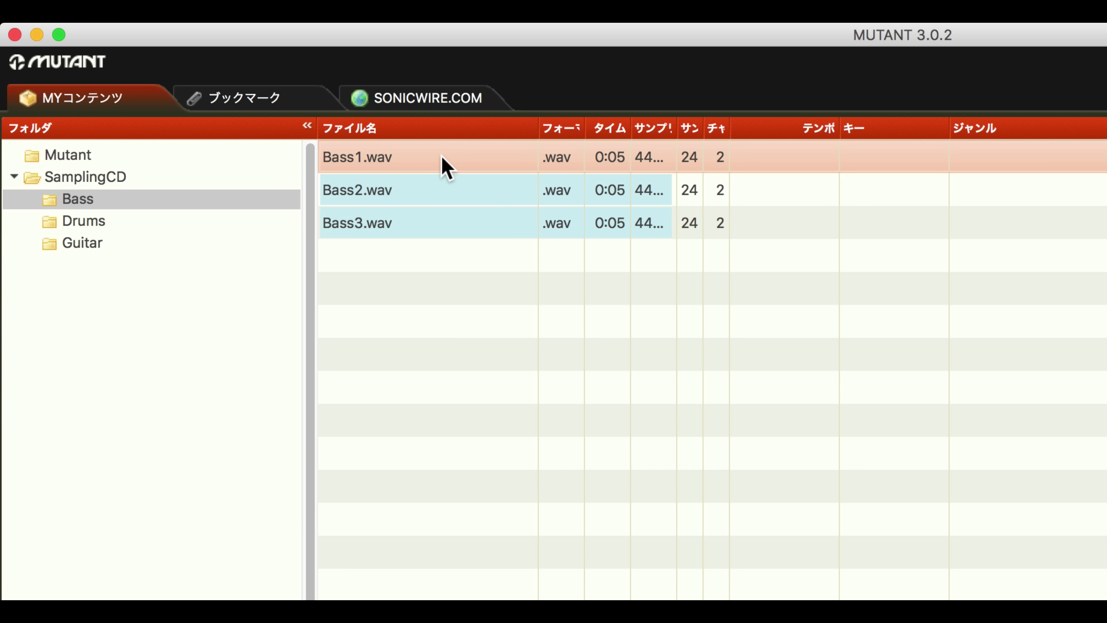
{"action": "key", "text": "space"}
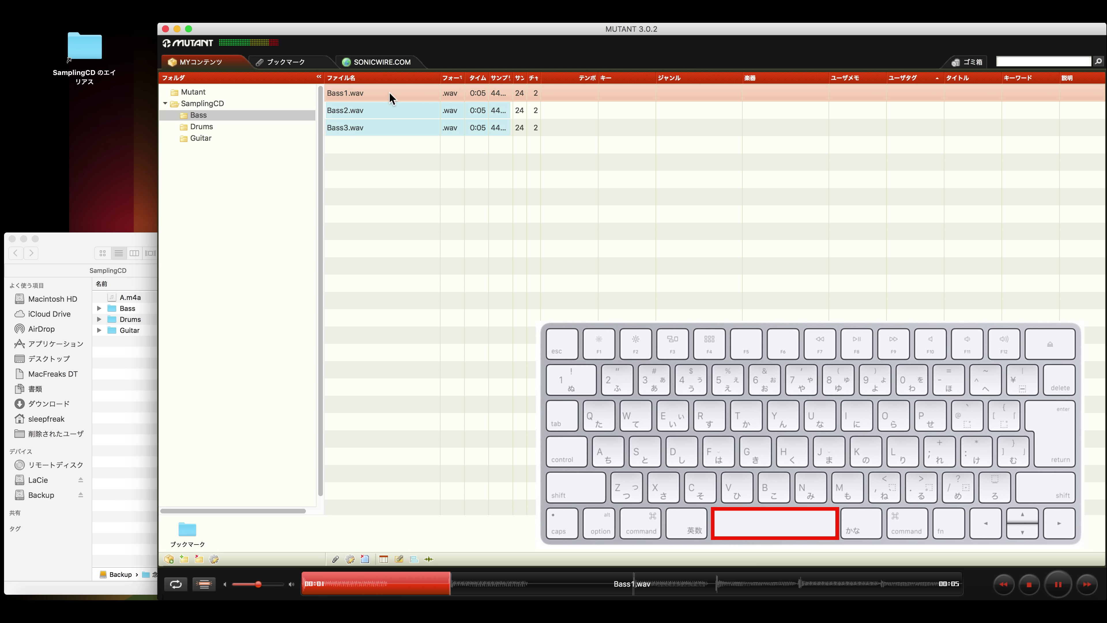
{"action": "key", "text": "space"}
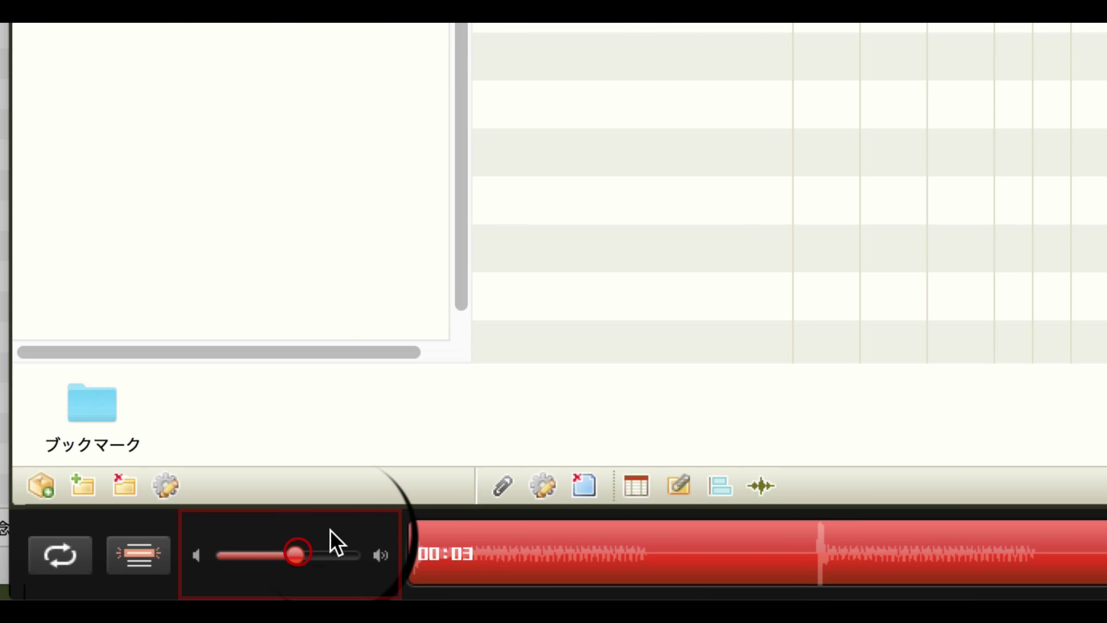
{"action": "left_click_drag", "start_coordinate": [259, 584], "coordinate": [324, 558]}
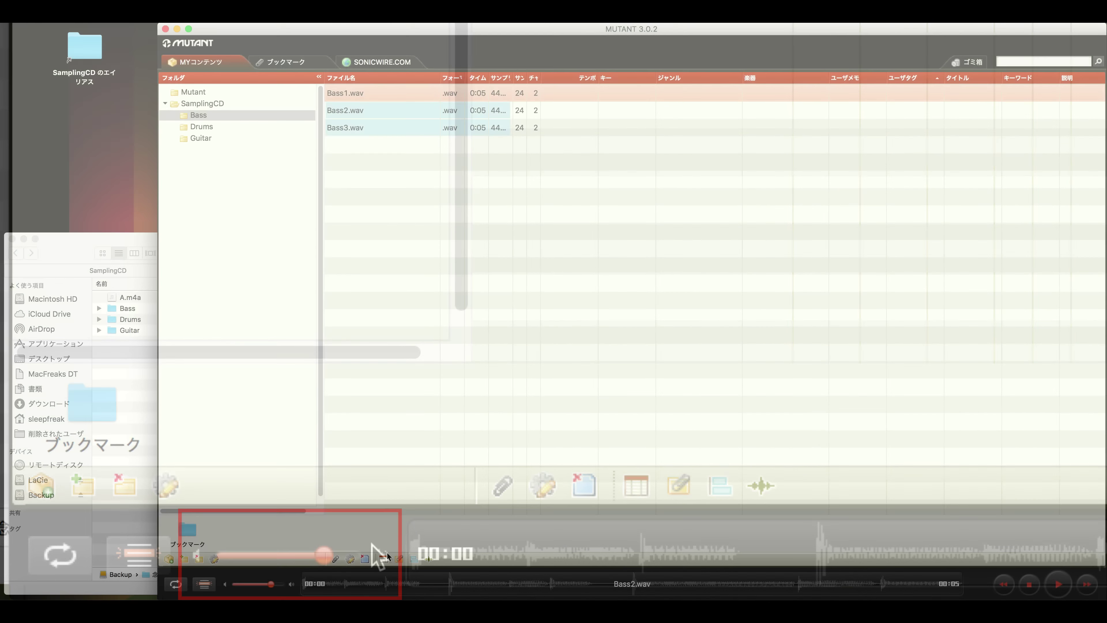
Look at the bookmark list, and bookmark Bass1.wav from SamplingCD's Bass folder into the main ブックマーク folder.
{"action": "left_click", "coordinate": [344, 92]}
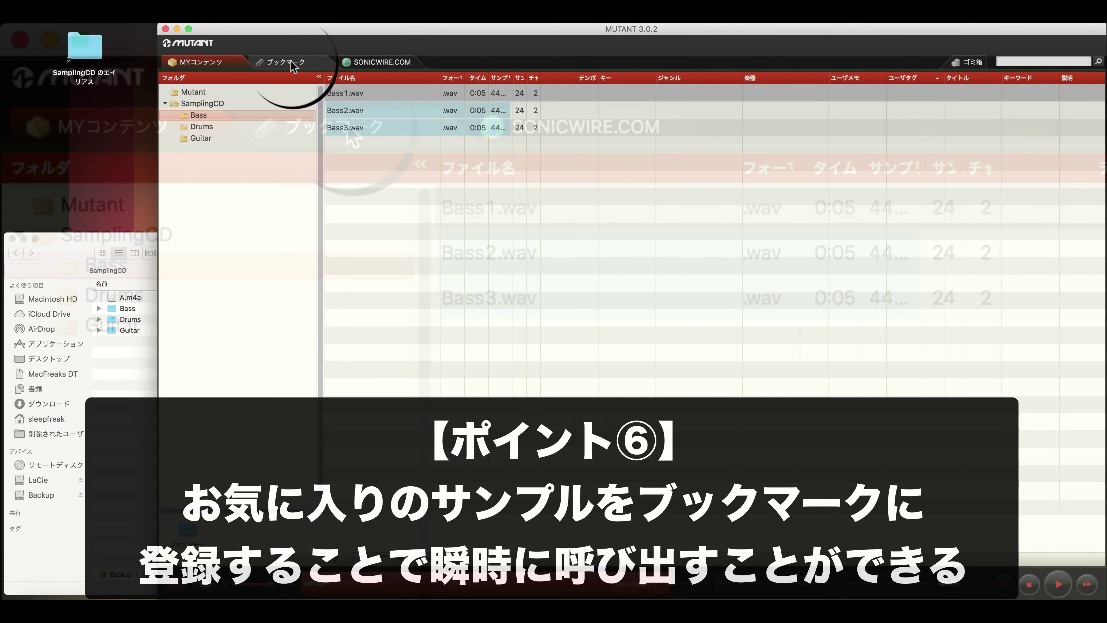
{"action": "left_click", "coordinate": [305, 90]}
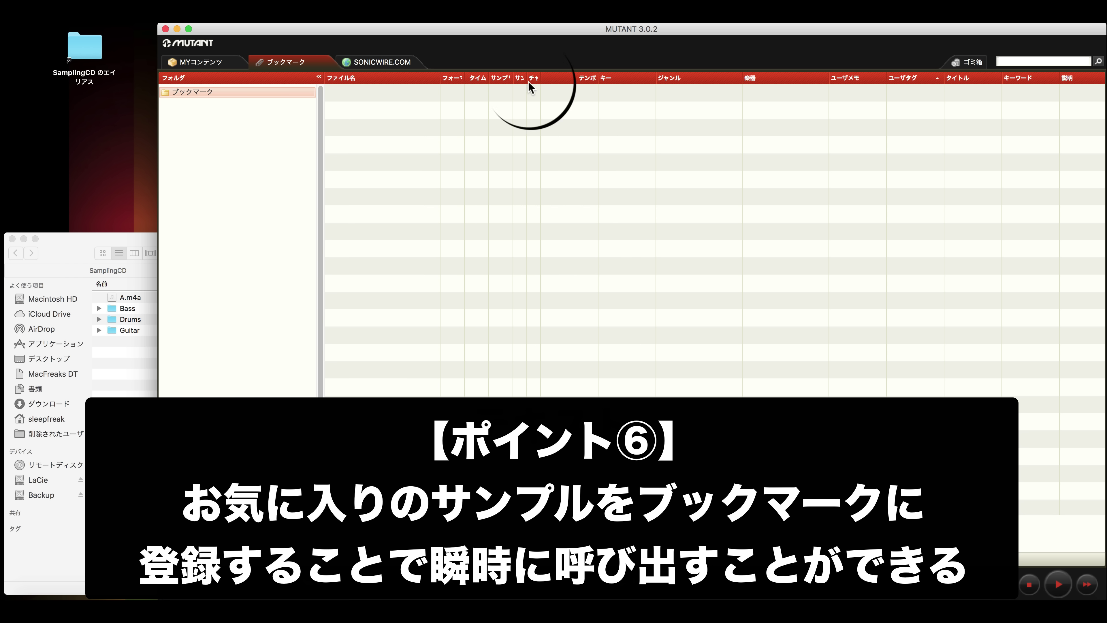
{"action": "left_click", "coordinate": [220, 64]}
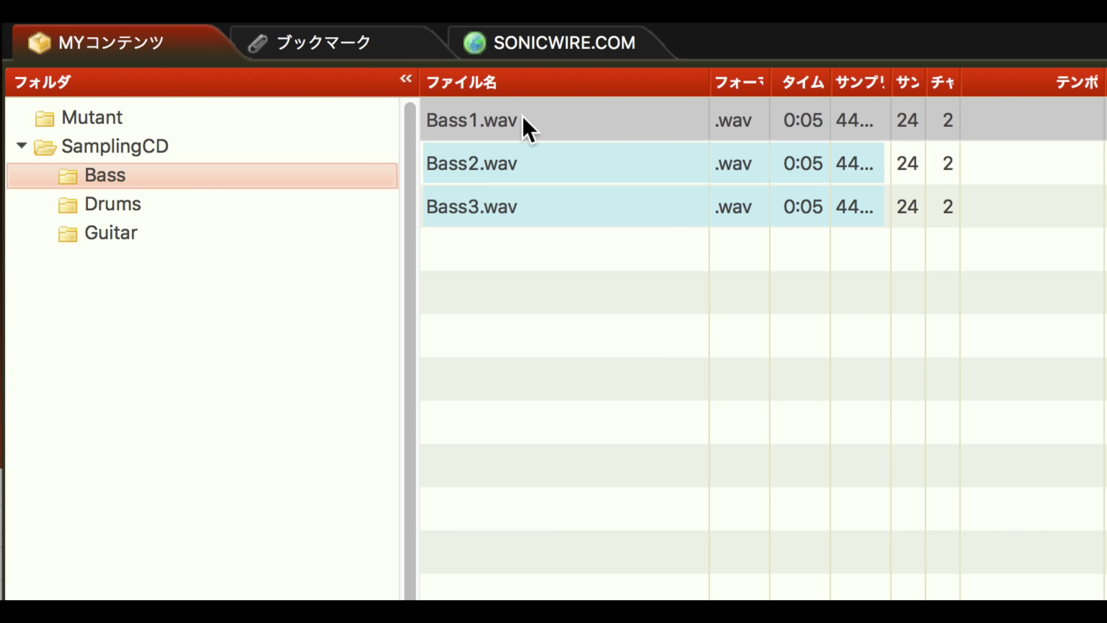
{"action": "right_click", "coordinate": [618, 122]}
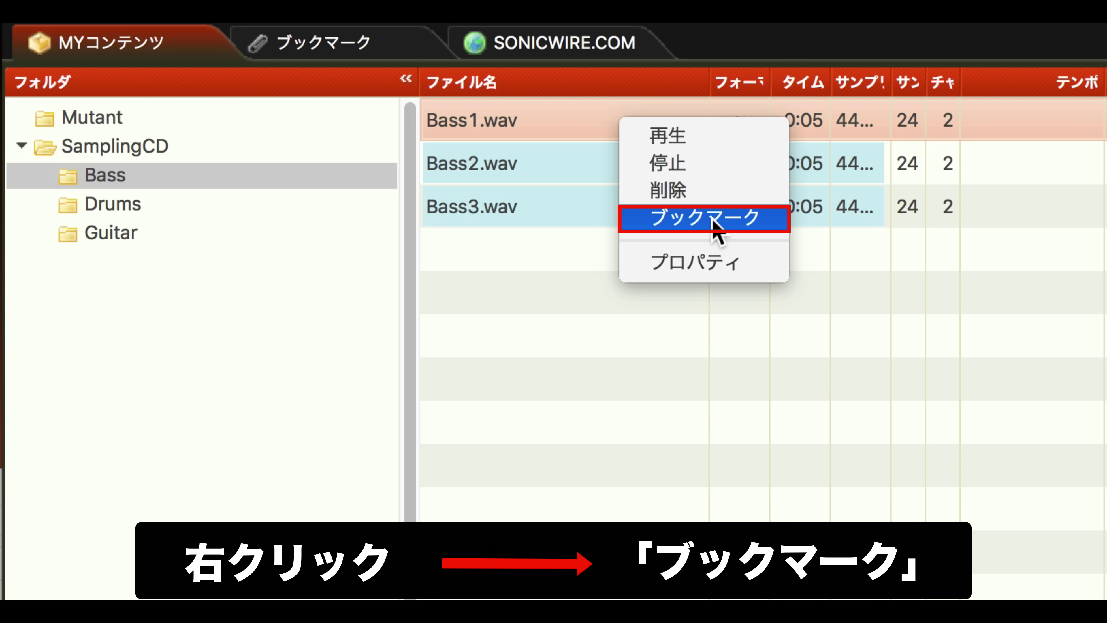
{"action": "left_click", "coordinate": [714, 218]}
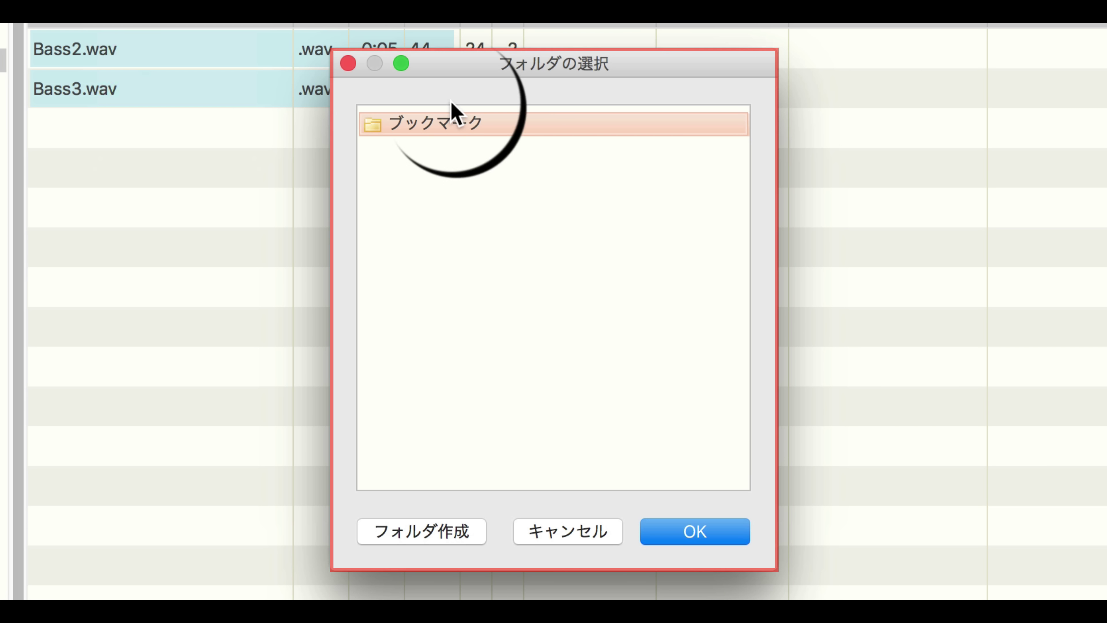
Bookmark Bass2.wav from SamplingCD's Bass folder into a new bookmark subfolder named E.Bass.
{"action": "left_click", "coordinate": [197, 63]}
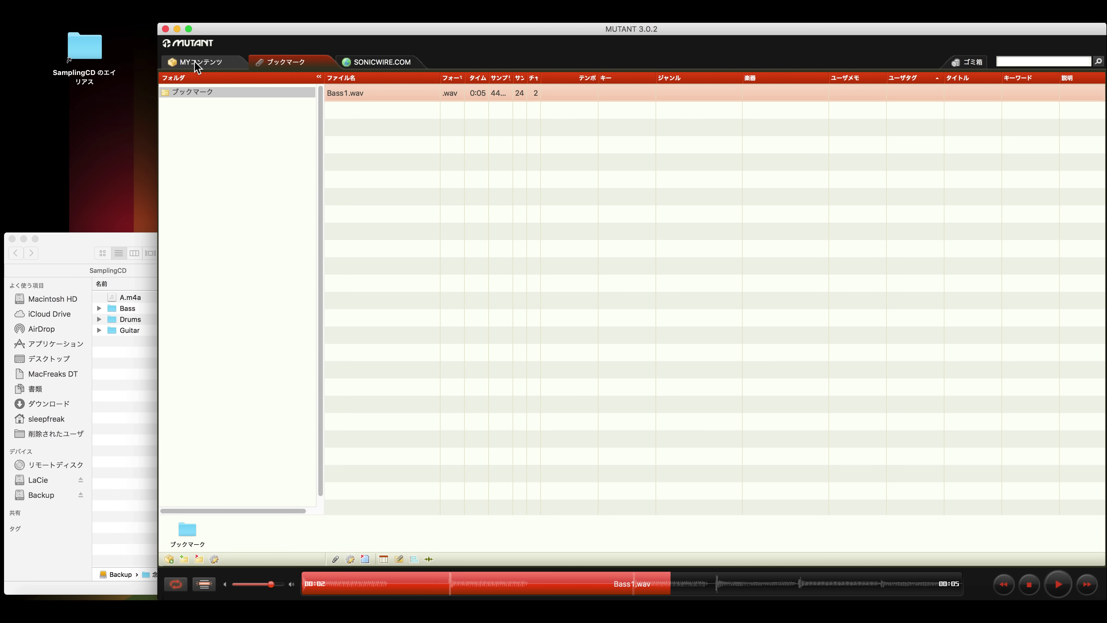
{"action": "left_click", "coordinate": [353, 109]}
{"action": "right_click", "coordinate": [355, 108]}
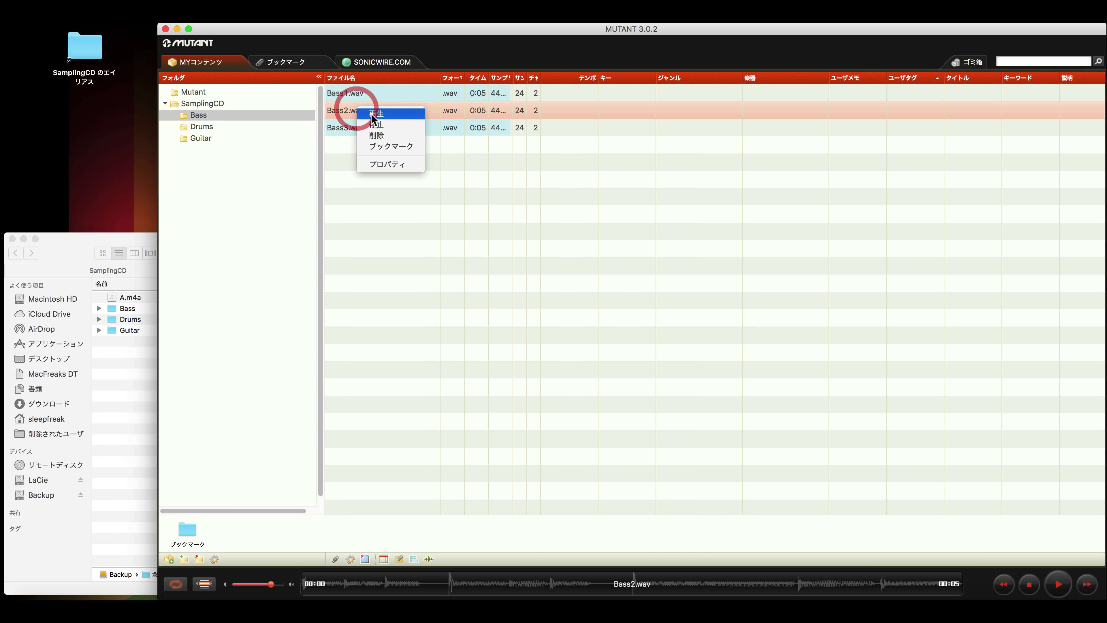
{"action": "left_click", "coordinate": [386, 146]}
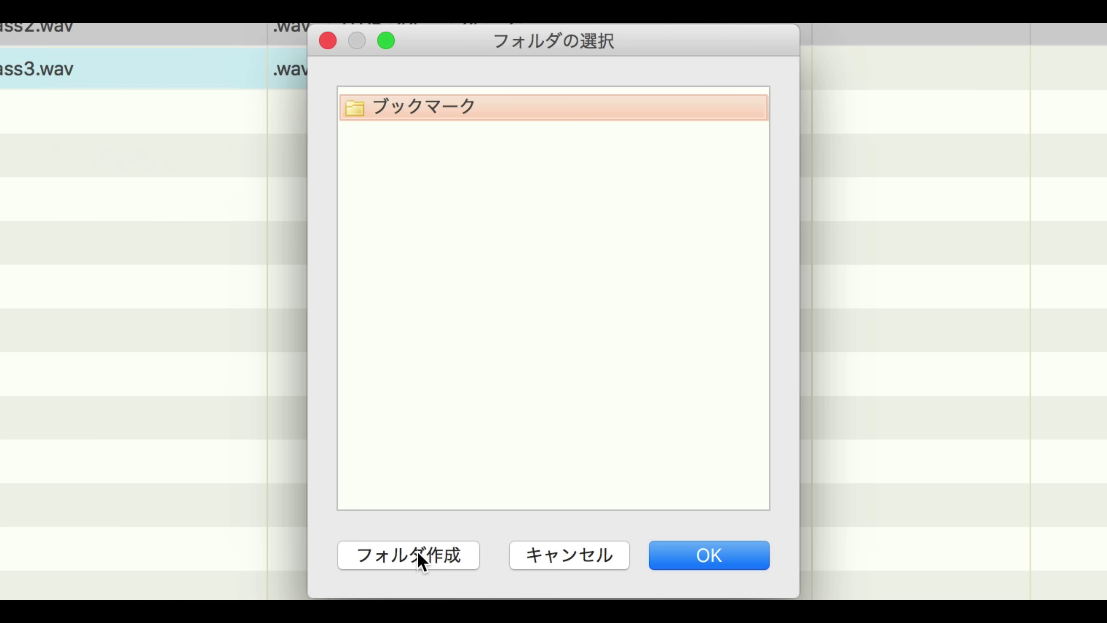
{"action": "left_click", "coordinate": [468, 371]}
{"action": "type", "text": "E.Bass"}
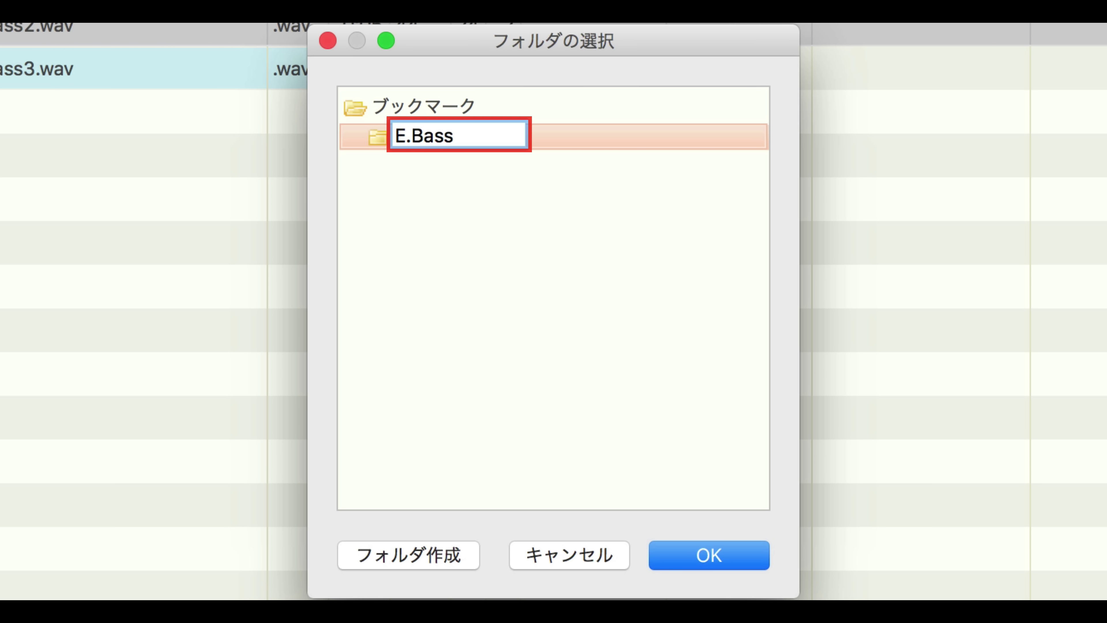
{"action": "left_click", "coordinate": [521, 348]}
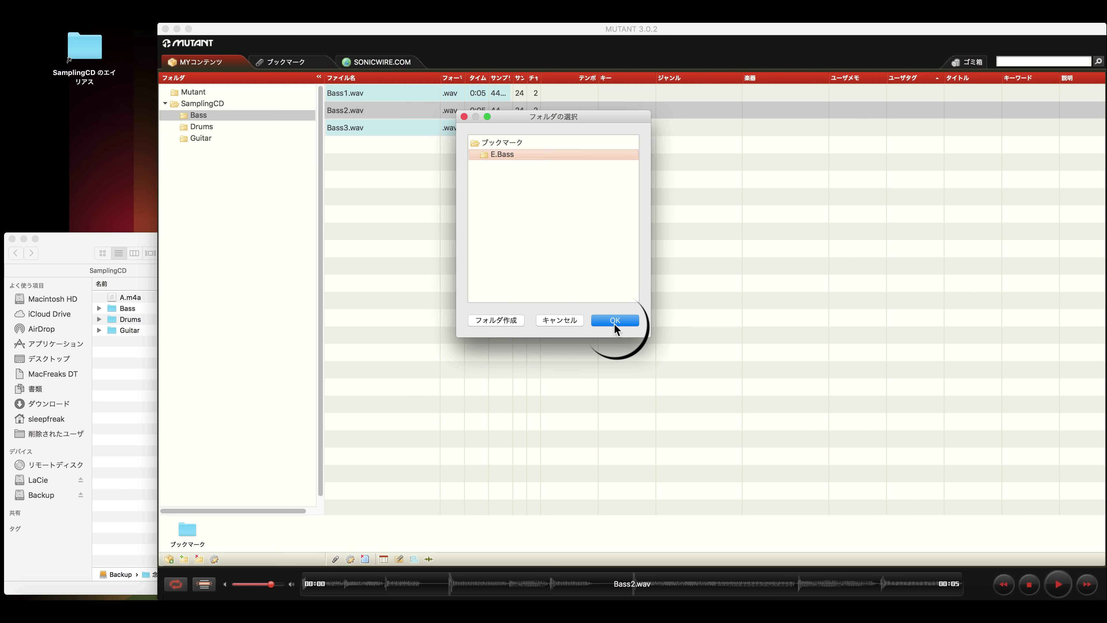
{"action": "left_click", "coordinate": [708, 554]}
Check the contents of the E.Bass bookmark folder and return to the Bass folder's content list.
{"action": "left_click", "coordinate": [287, 62]}
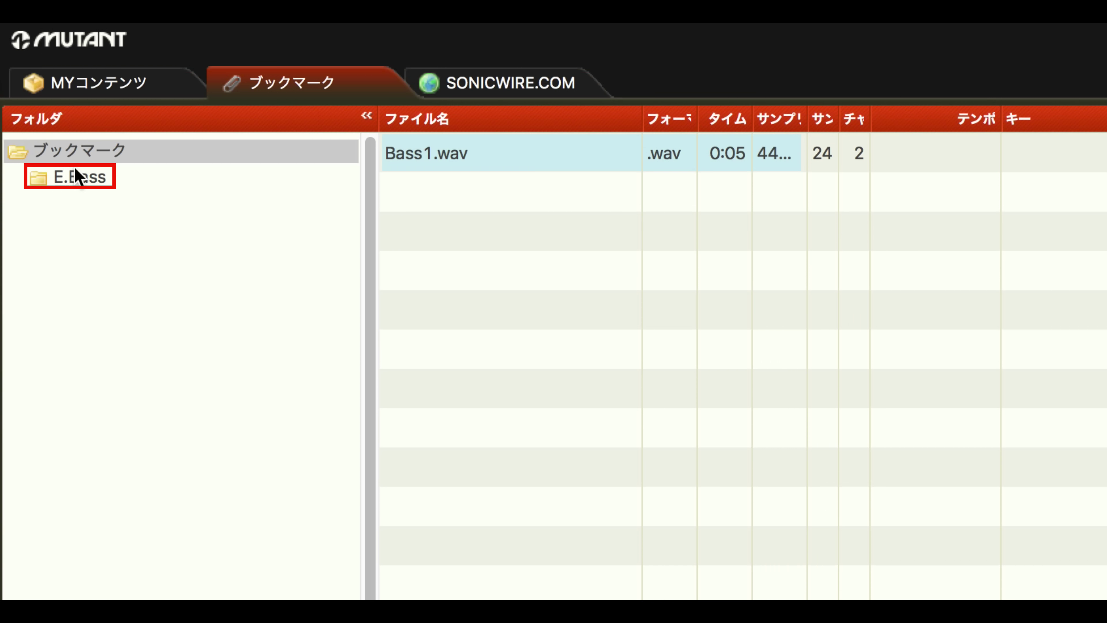
{"action": "left_click", "coordinate": [76, 178]}
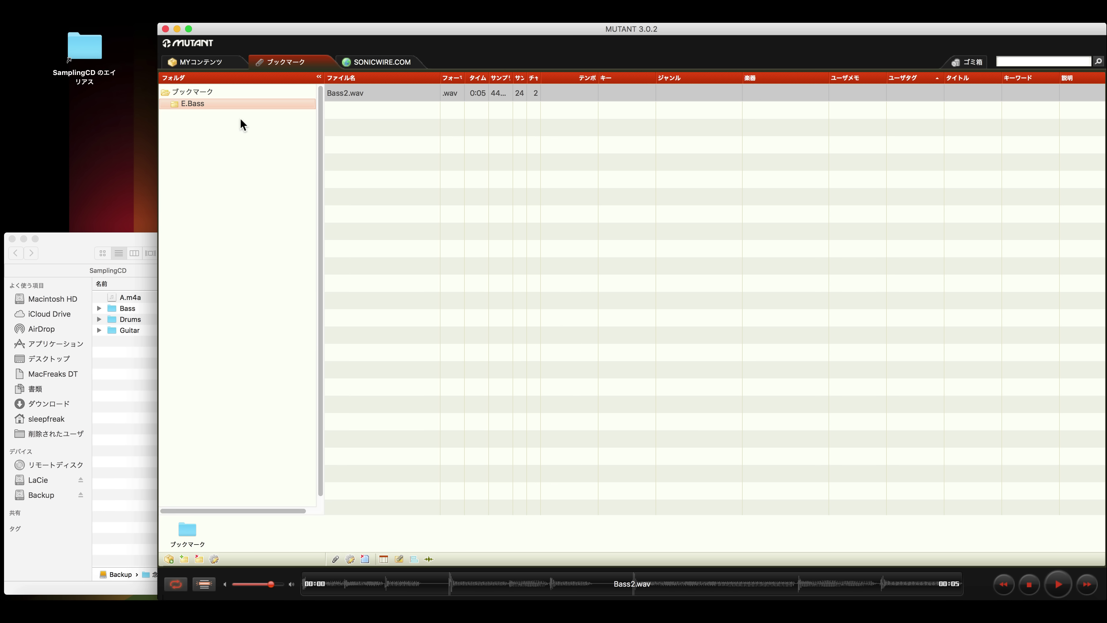
{"action": "left_click", "coordinate": [233, 59]}
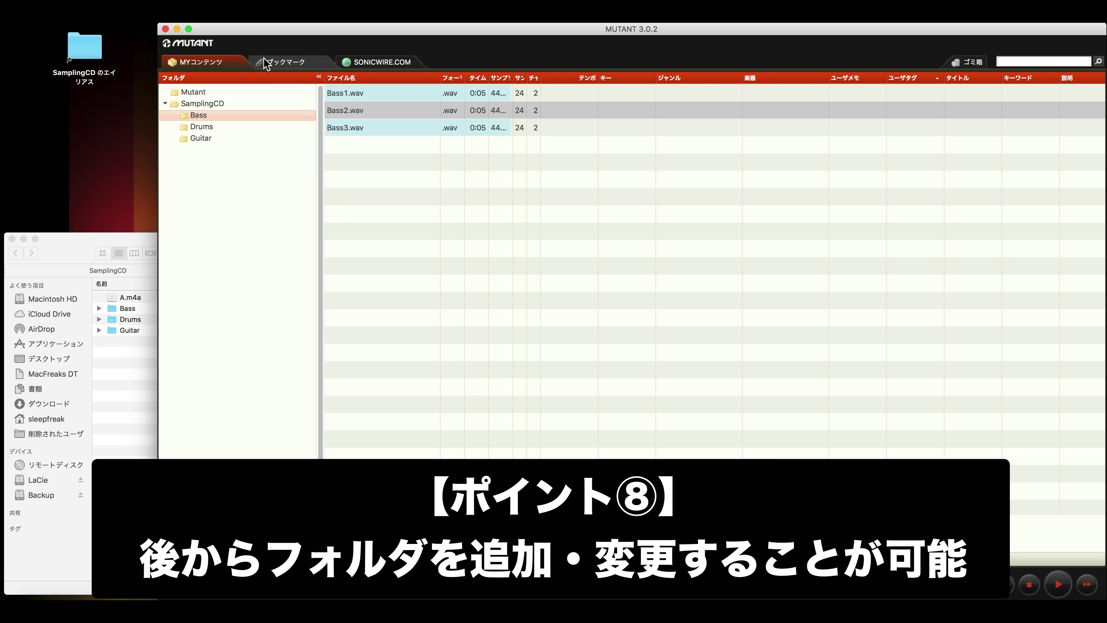
Create a new folder named A.Bass directly under the main ブックマーク folder.
{"action": "left_click", "coordinate": [263, 60]}
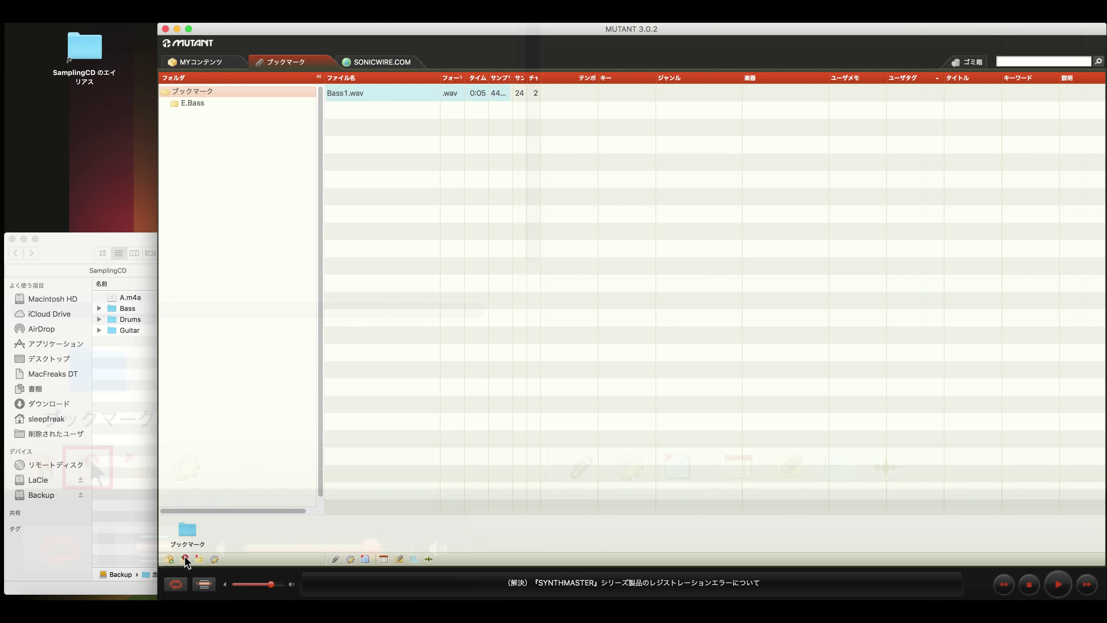
{"action": "left_click", "coordinate": [184, 558]}
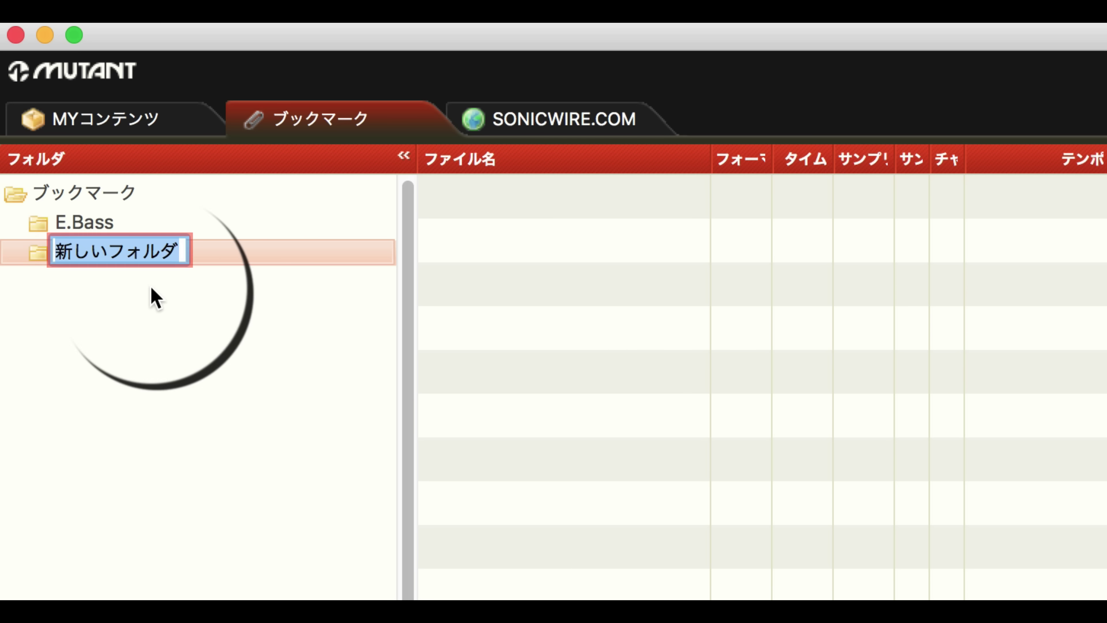
{"action": "type", "text": "A.Bass"}
{"action": "key", "text": "Return"}
Create a subfolder named Slap inside the E.Bass bookmark folder.
{"action": "left_click", "coordinate": [84, 250]}
{"action": "left_click", "coordinate": [185, 559]}
{"action": "type", "text": "Slap"}
{"action": "key", "text": "Return"}
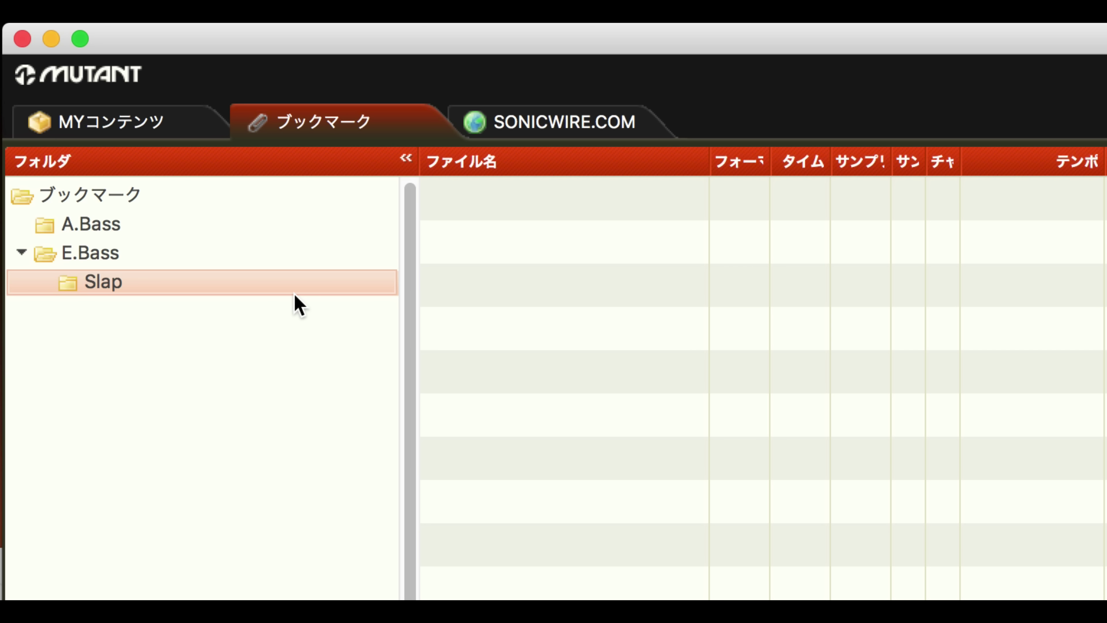